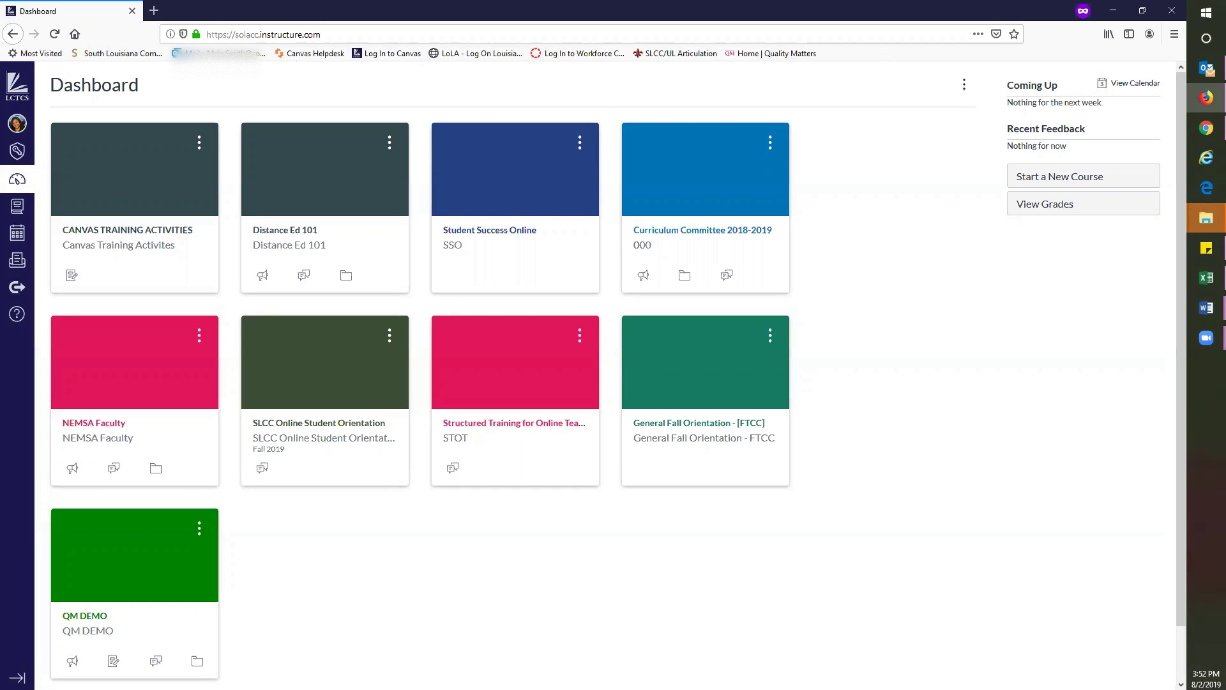
Open the Canvas Training Activites course's pages and set the "Canvas" page as the front page.
left_click(143, 246)
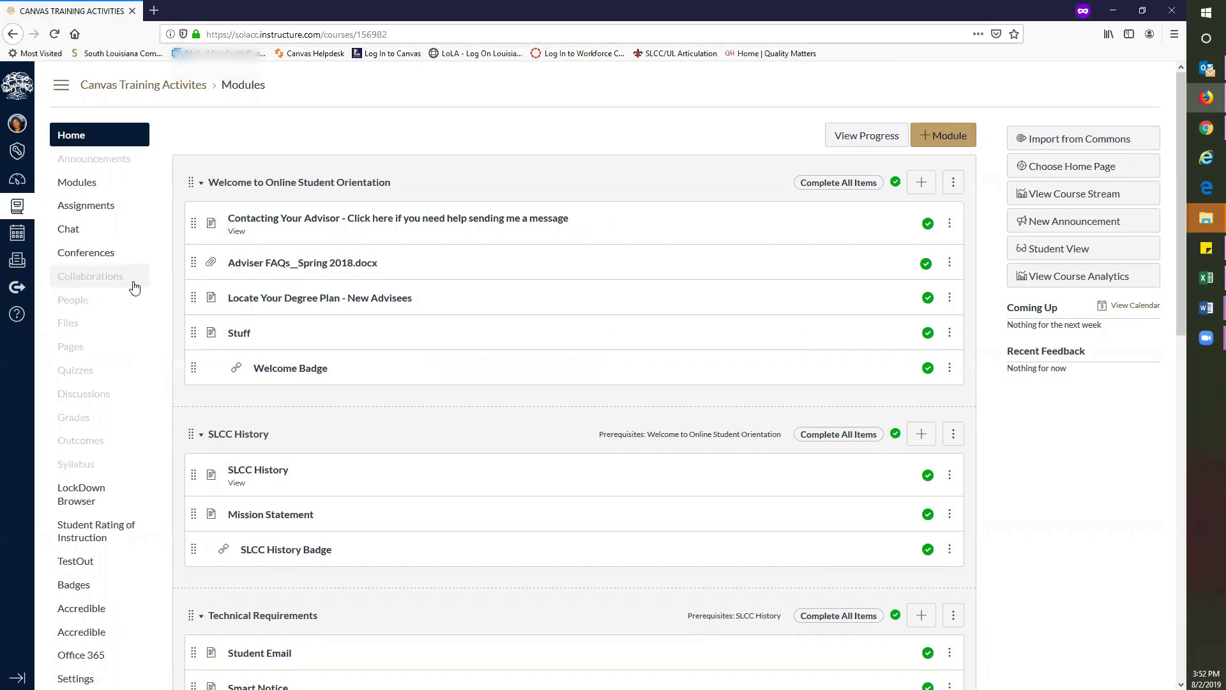
left_click(84, 346)
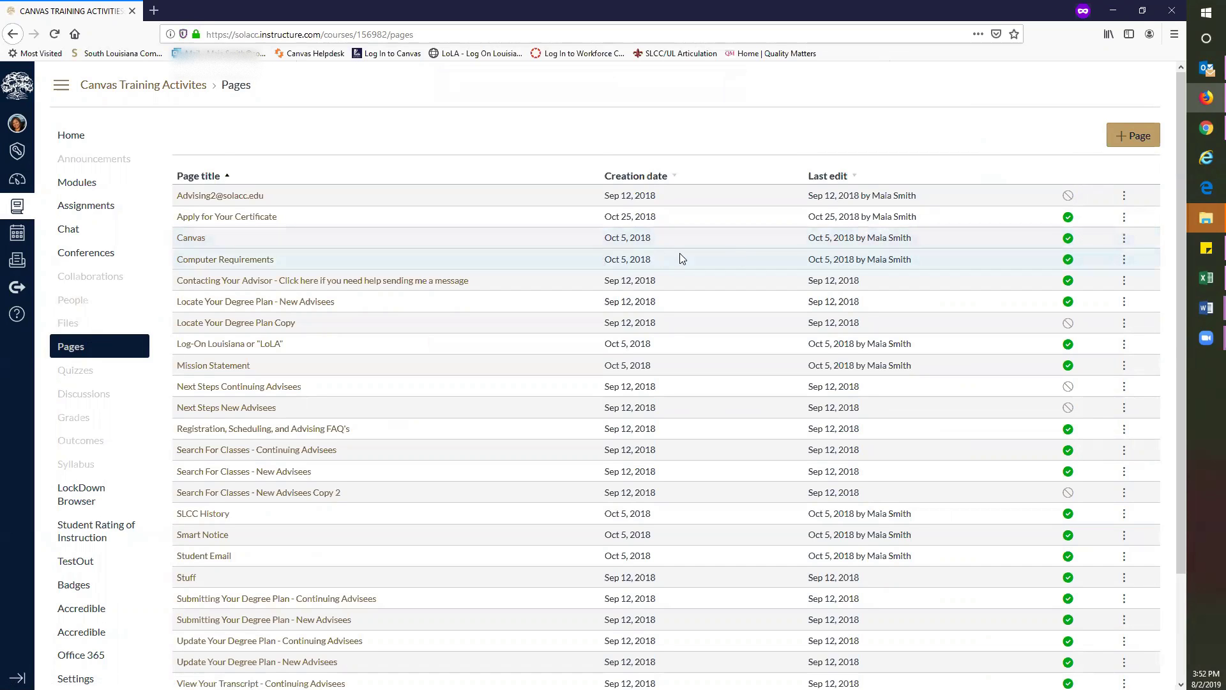
left_click(1126, 240)
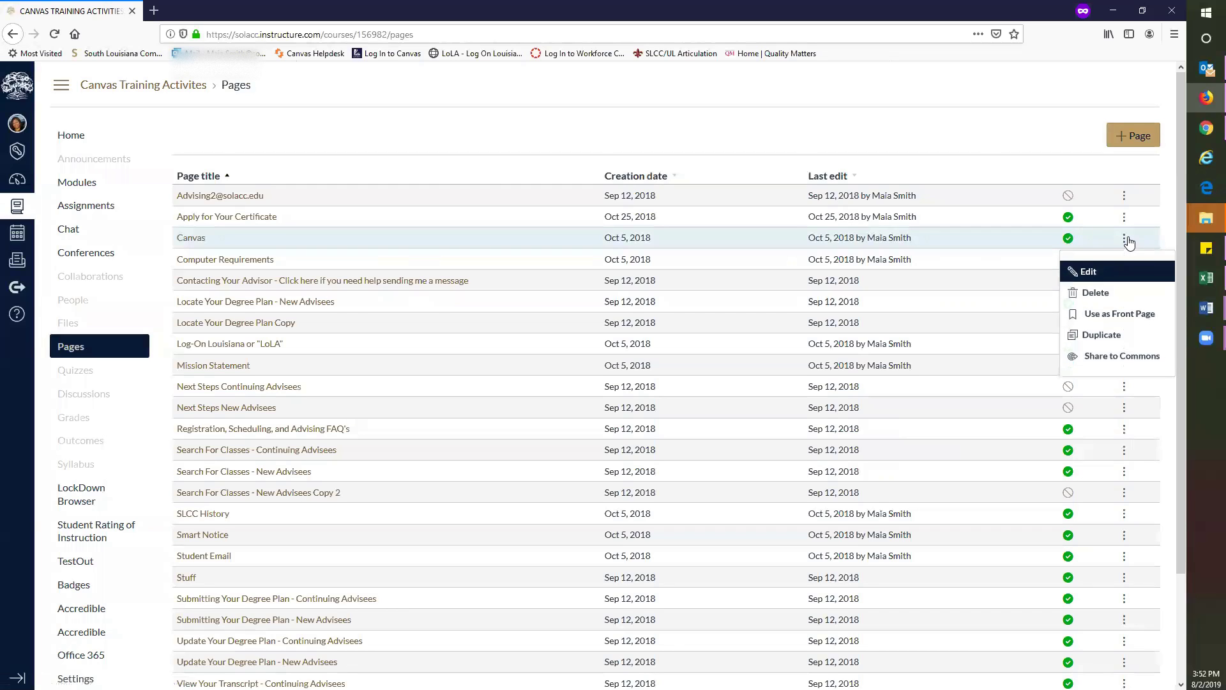
left_click(1121, 314)
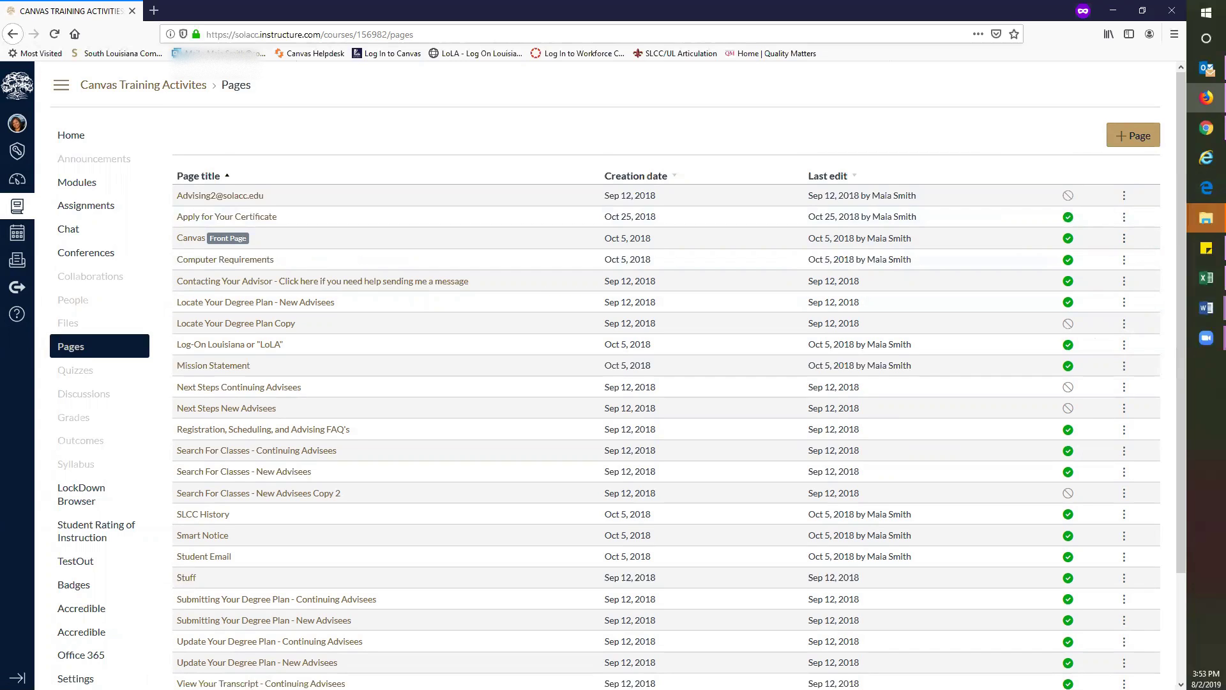
Create a new course page titled "Home Page".
left_click(1137, 136)
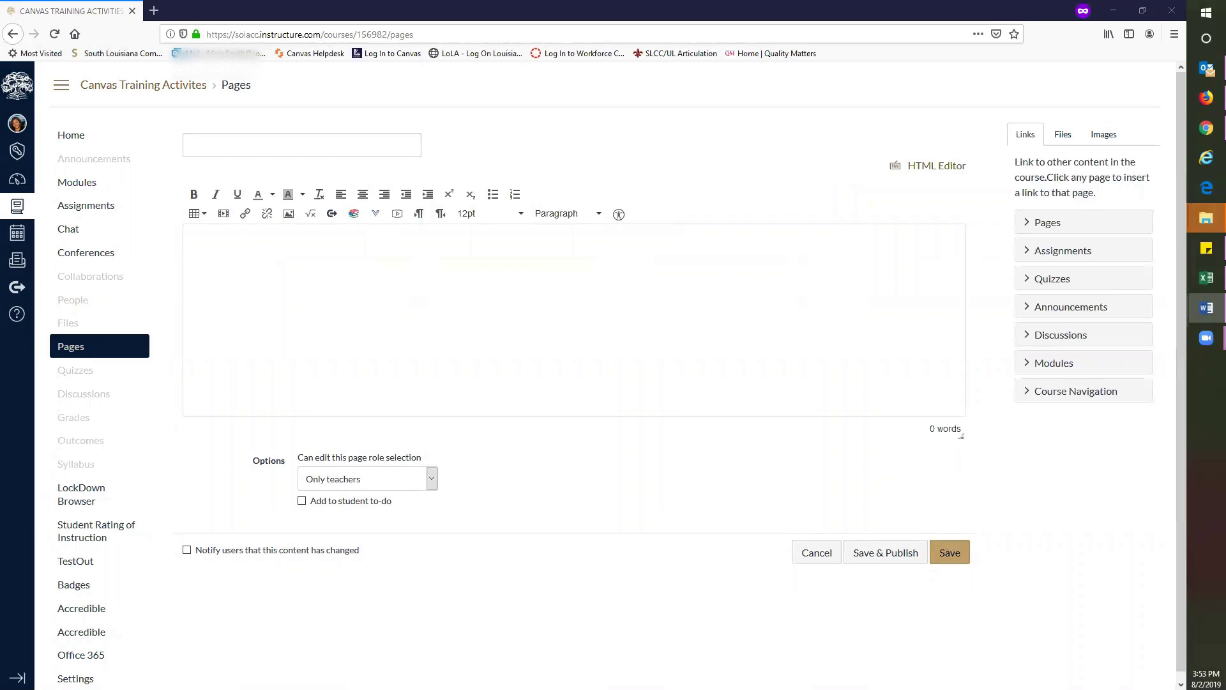
left_click(267, 154)
type("Home Page")
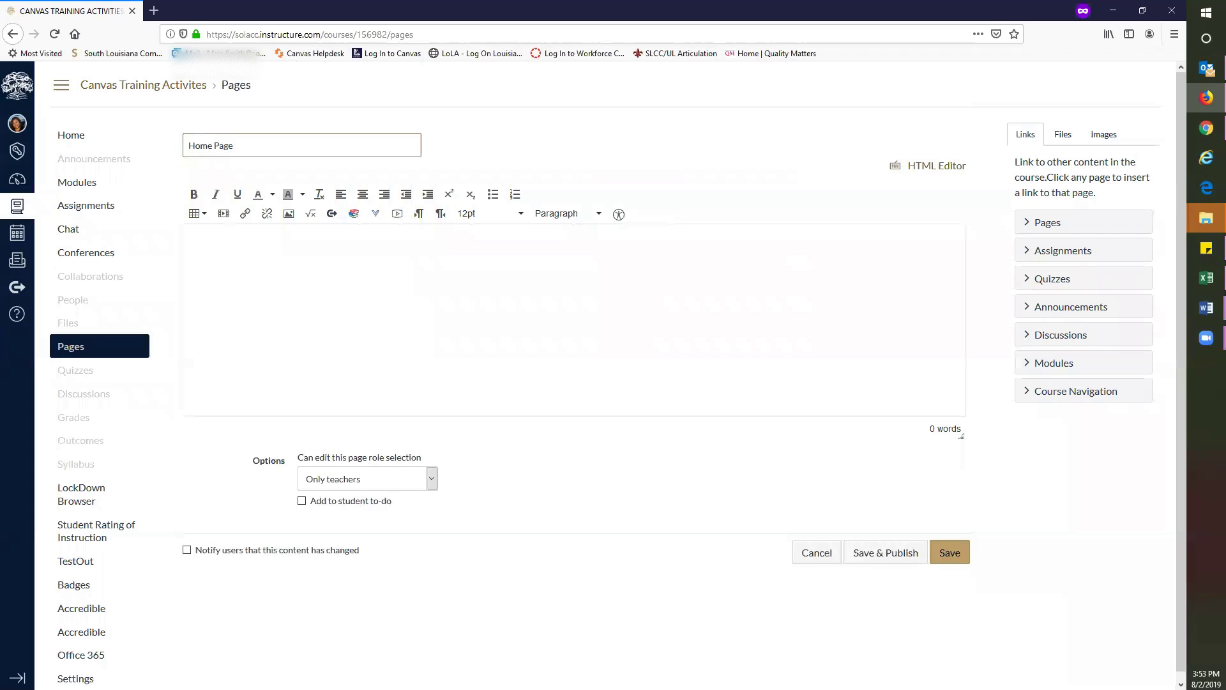
Paste the prepared welcome message, instructor contact details, office hours and website line into the page body.
key("alt+Tab")
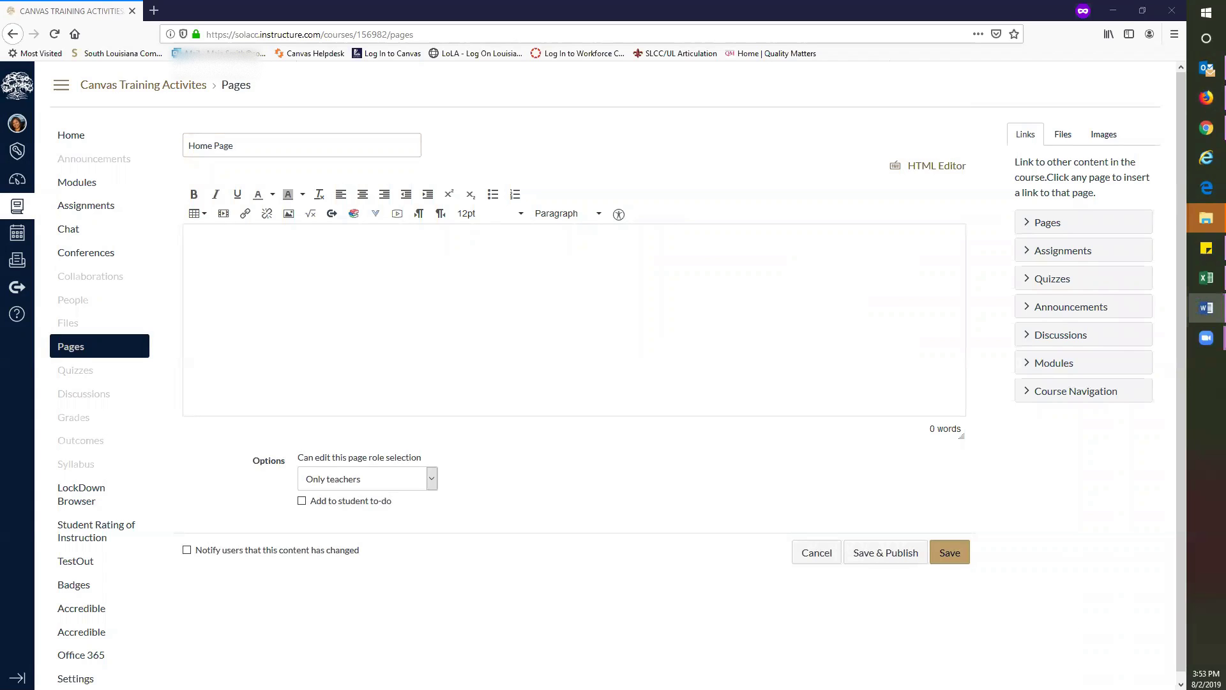
left_click(309, 310)
key("ctrl+v")
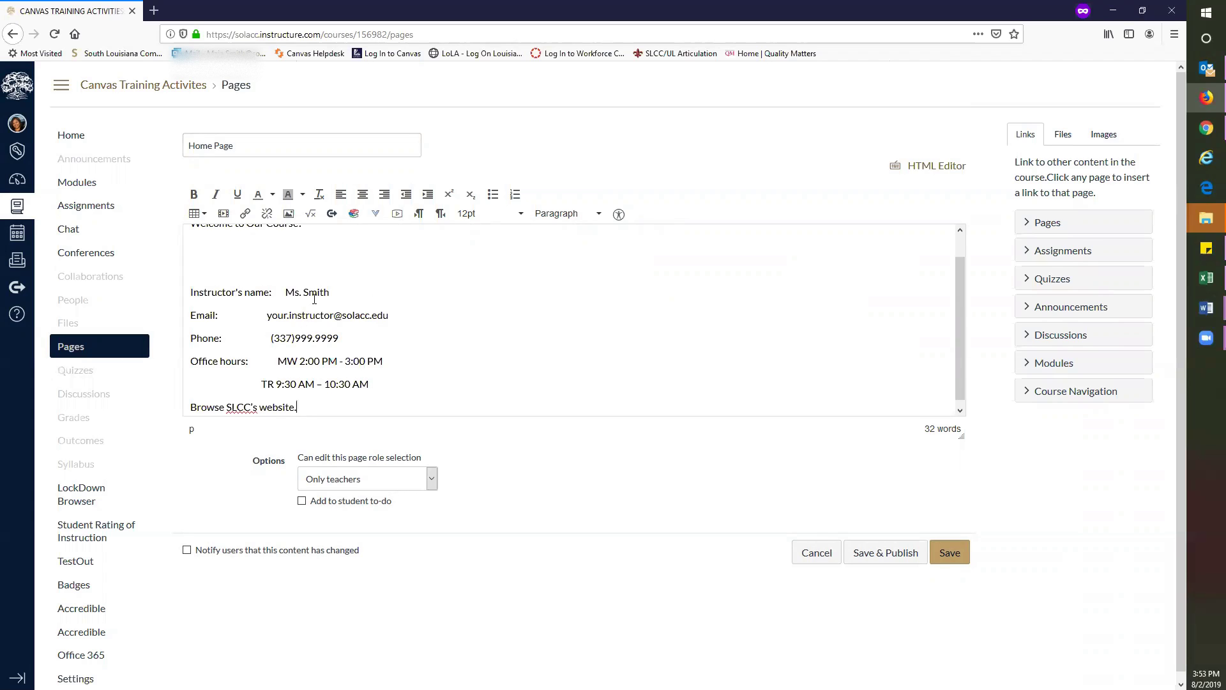
Add spacing before the email, phone and office hours values so they line up beneath the instructor's name.
scroll(316, 305, "down", 1)
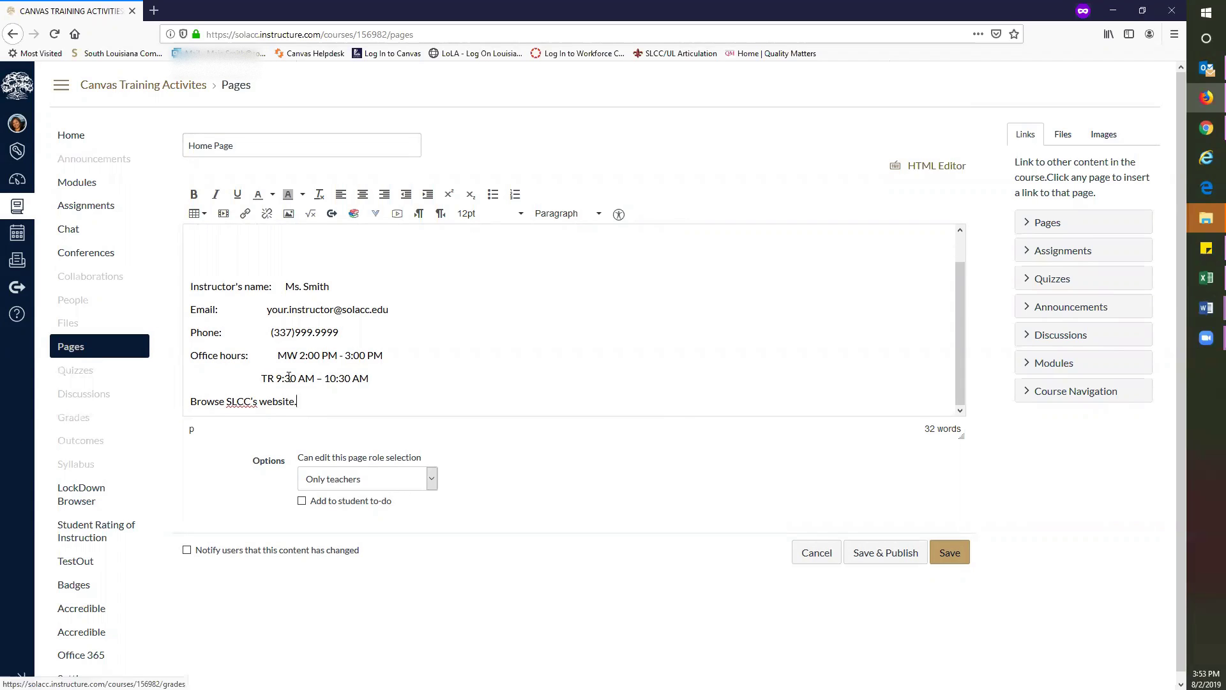
left_click(264, 379)
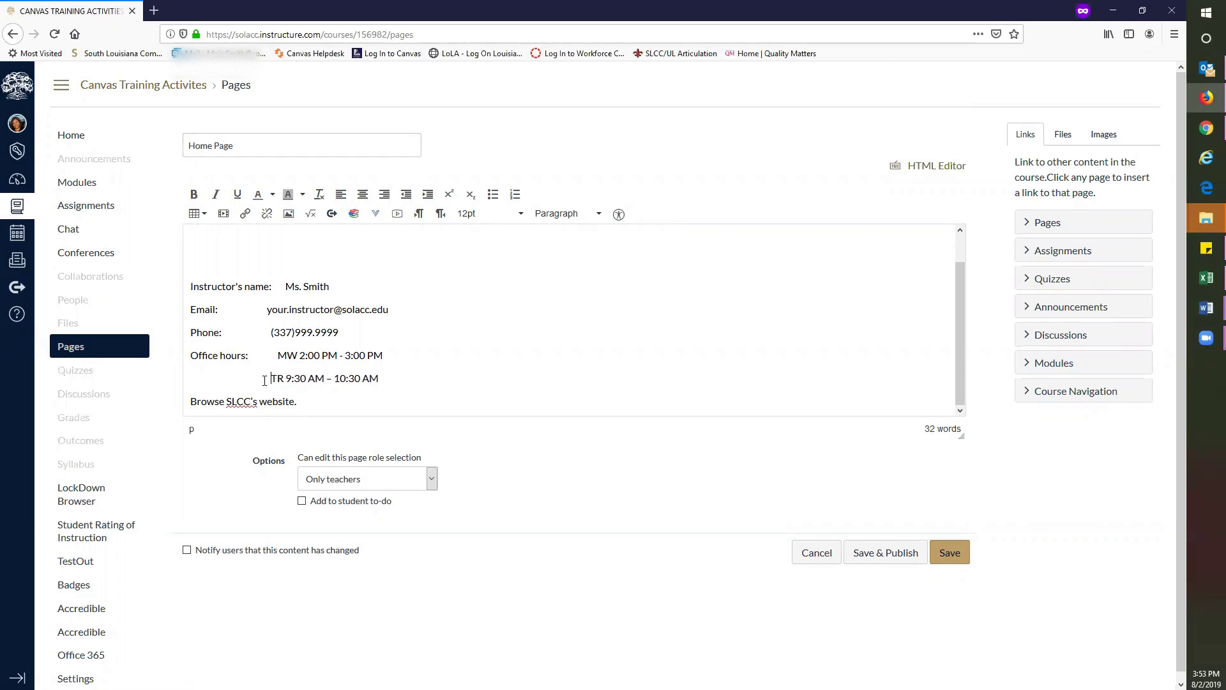
left_click(264, 309)
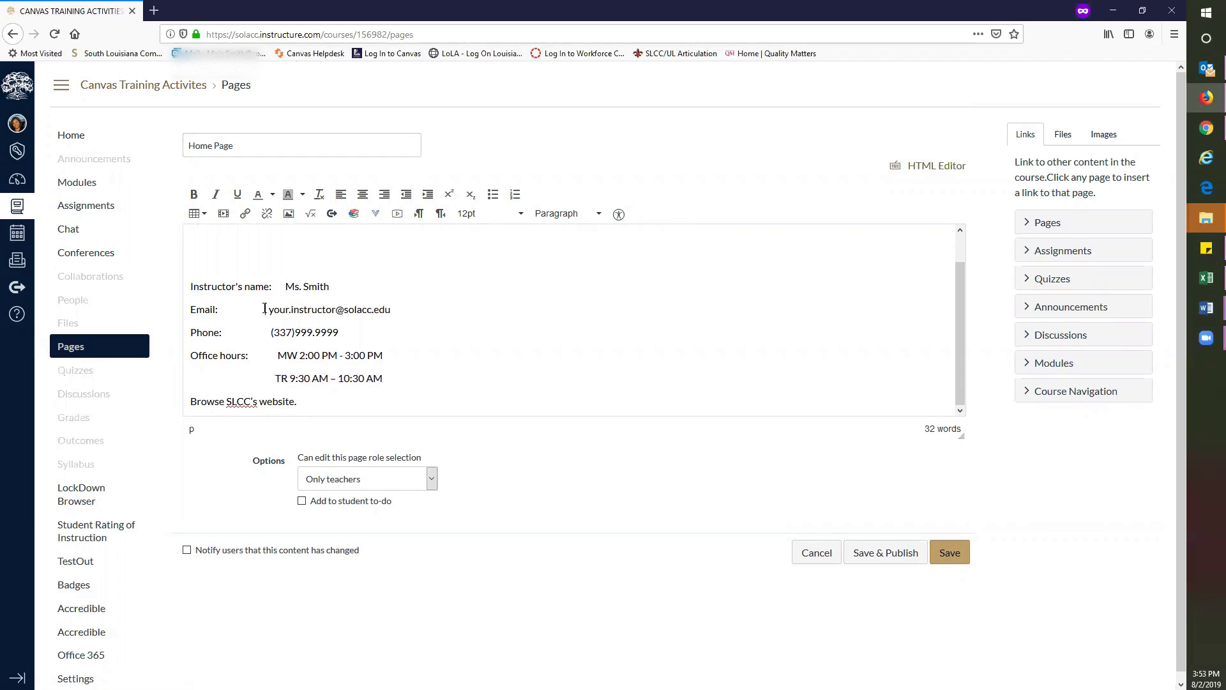
left_click(268, 332)
left_click(278, 356)
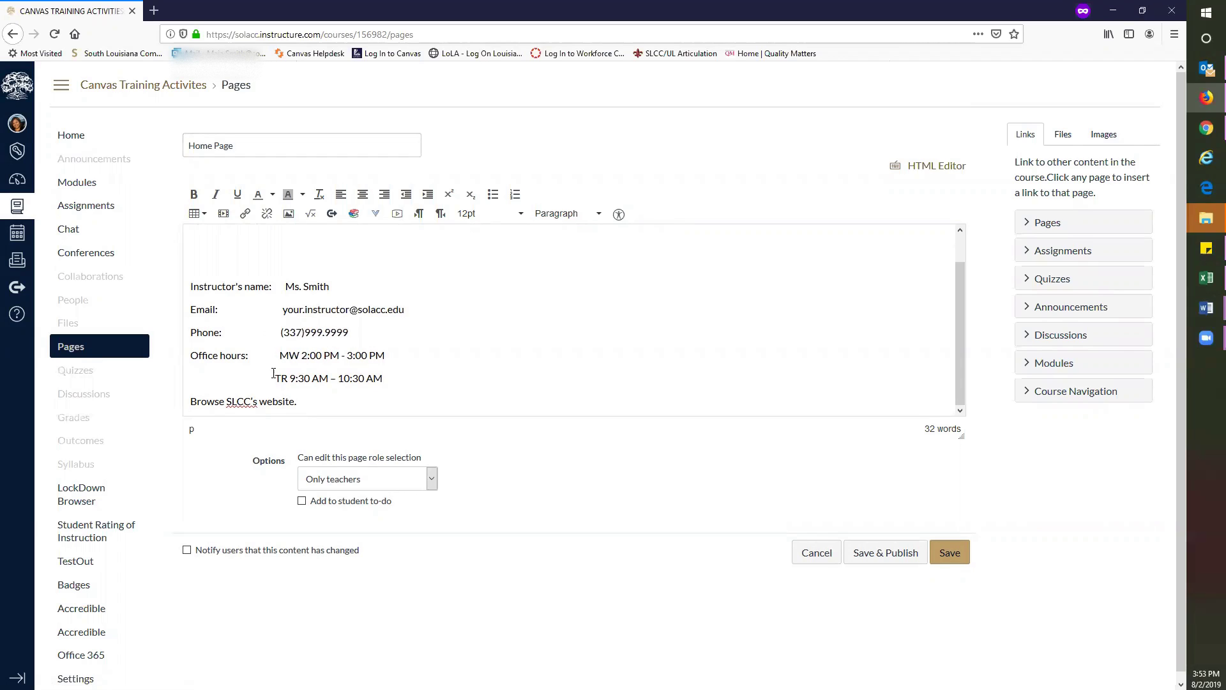
left_click(273, 379)
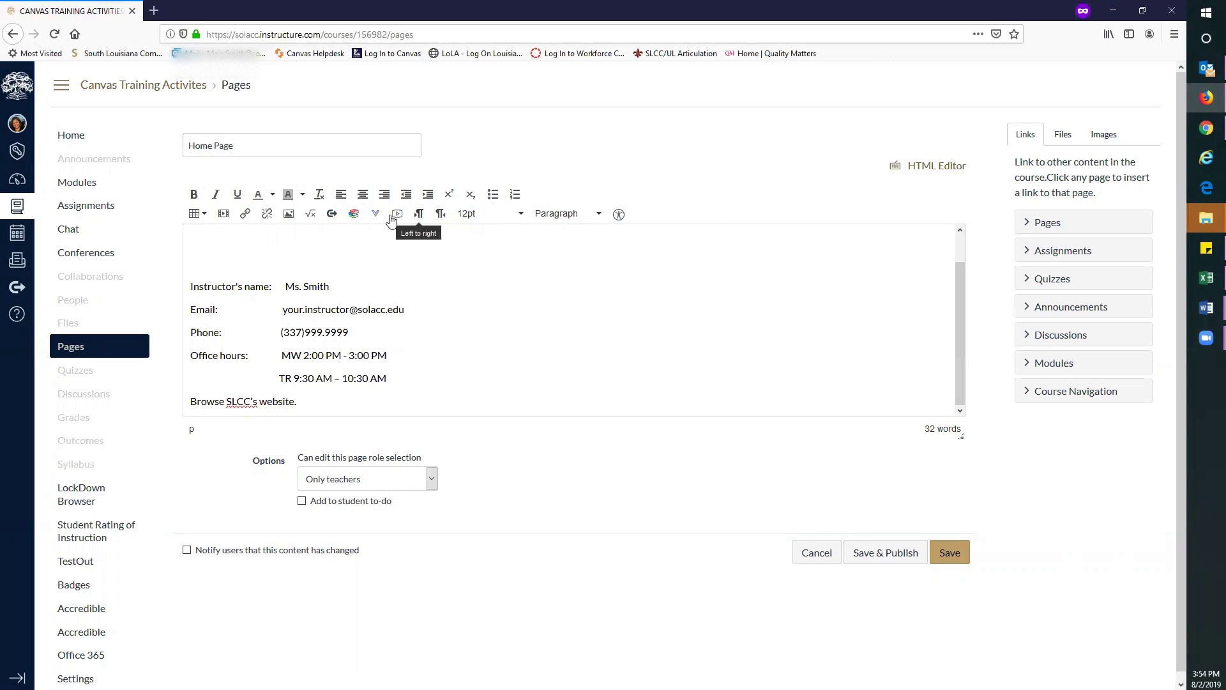
Change the font color of all the page's body text to blue.
left_click_drag(298, 401, 185, 200)
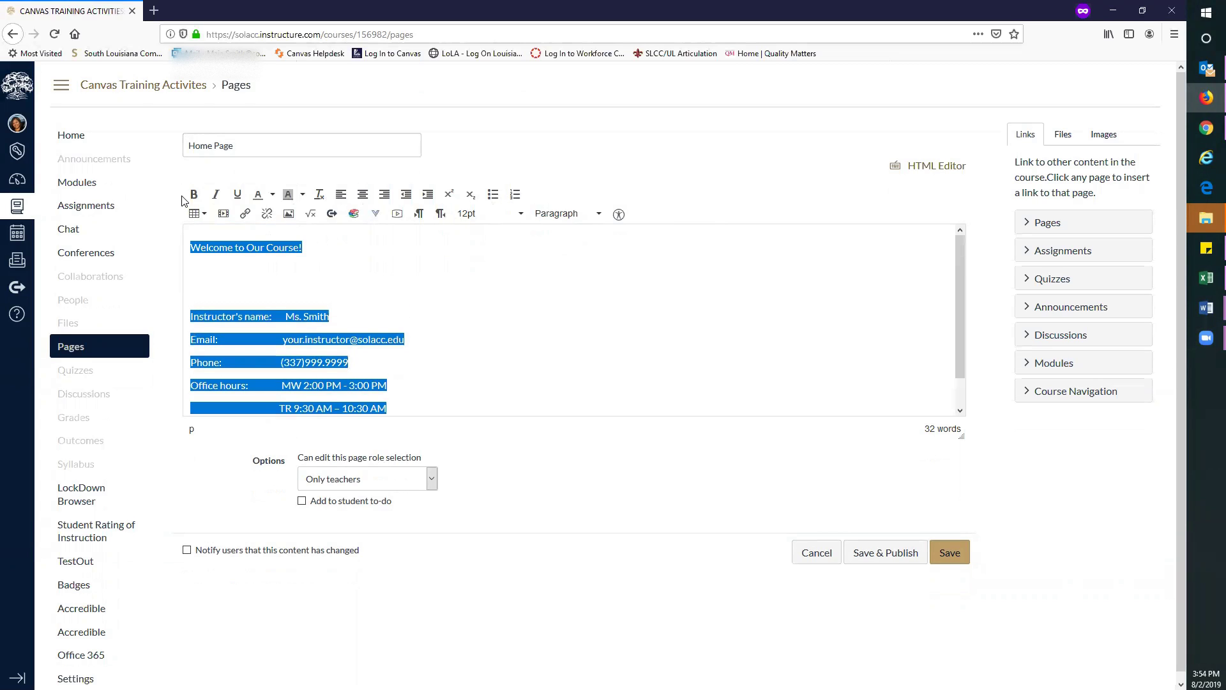
left_click(272, 195)
left_click(279, 228)
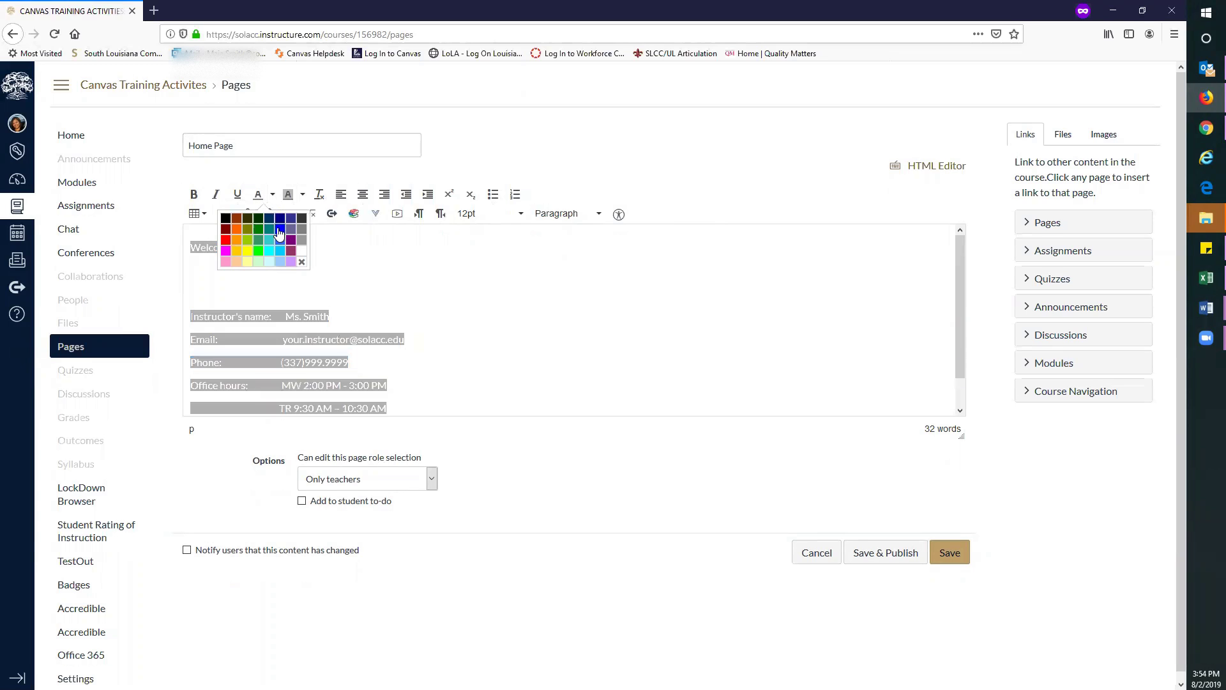
left_click(419, 298)
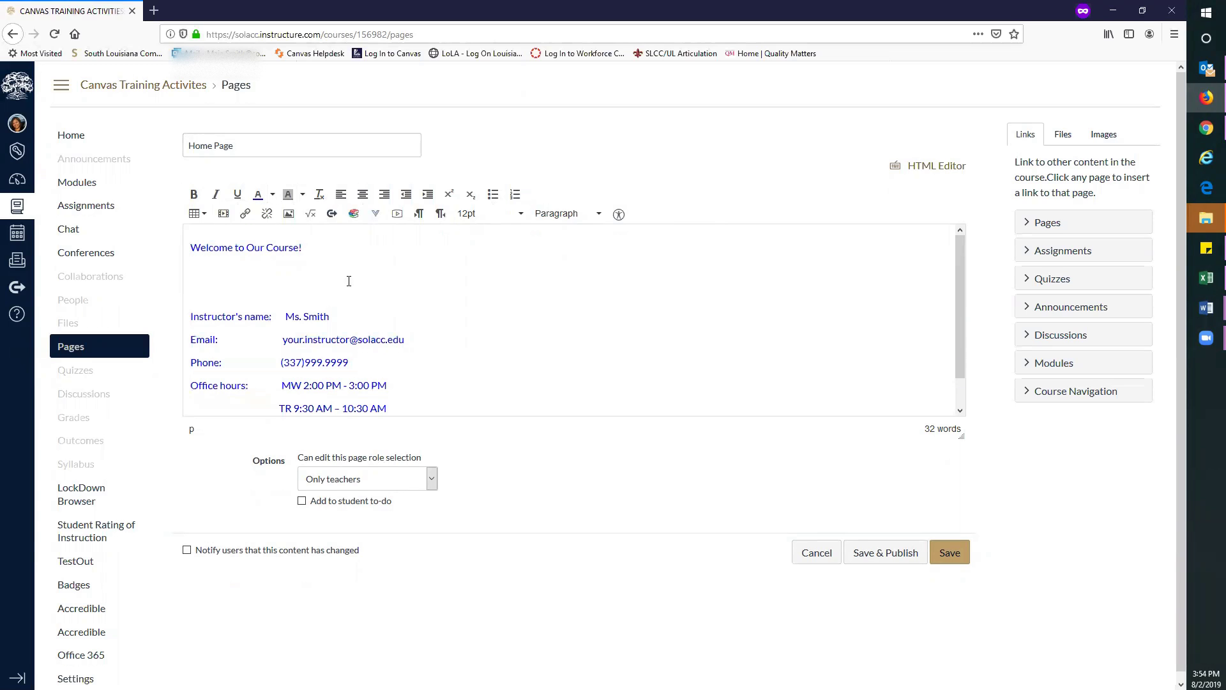
Set the font size of all the page's body text to 24pt.
left_click_drag(190, 247, 447, 444)
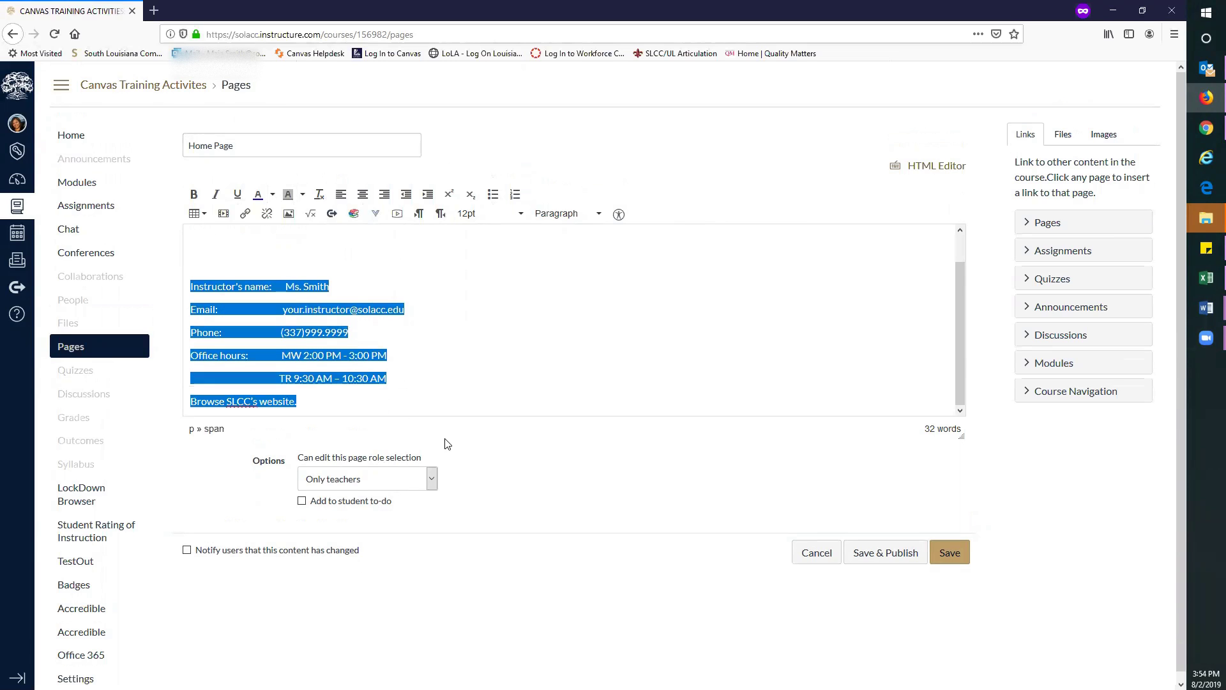
left_click(485, 213)
left_click(474, 331)
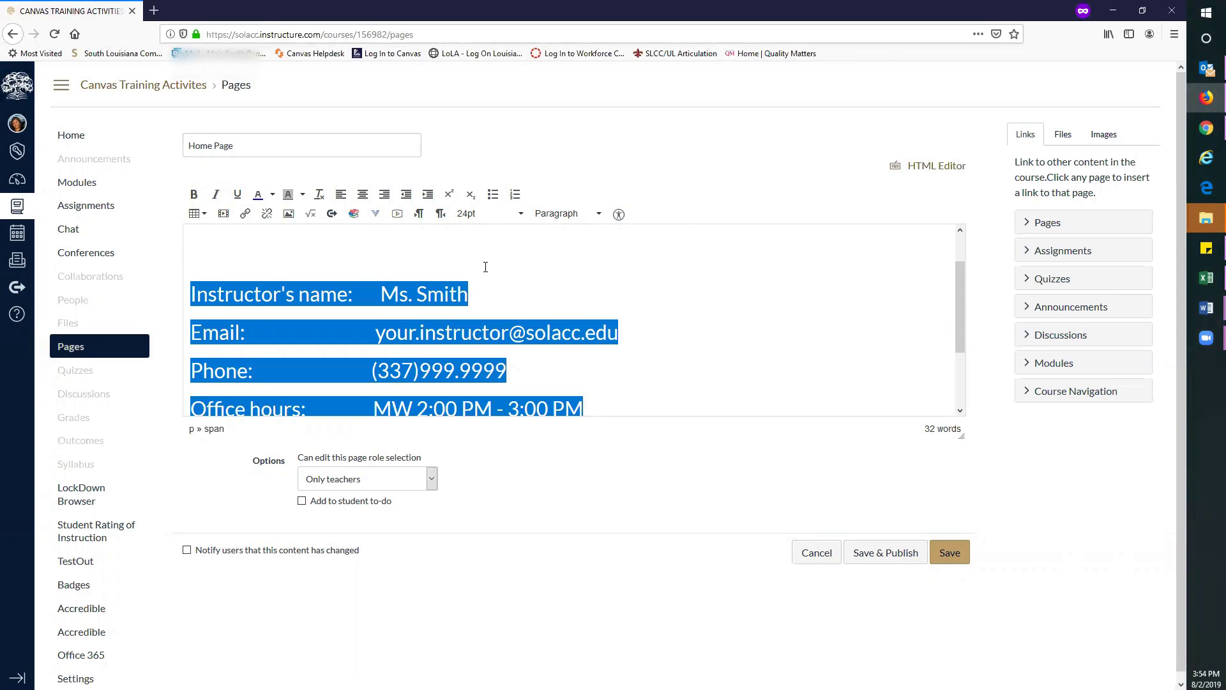
Center the "Welcome to Our Course!" heading and enlarge the editing area to fit the whole text.
scroll(484, 269, "up", 2)
left_click(400, 263)
left_click_drag(401, 263, 147, 255)
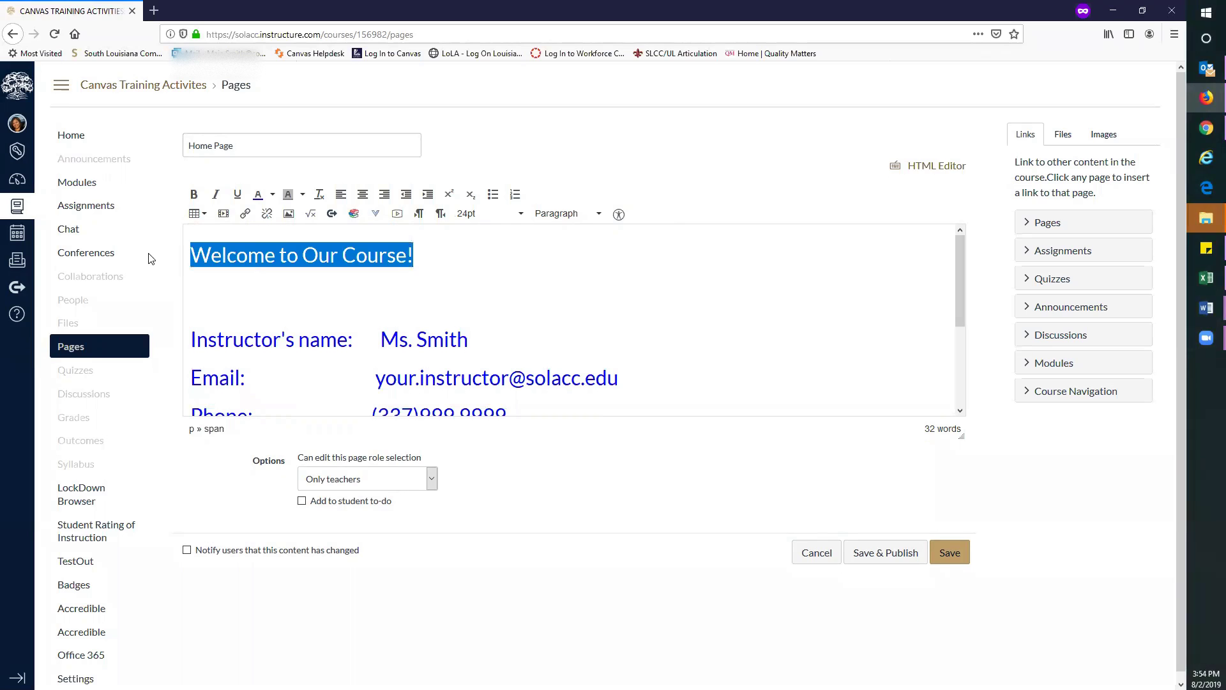
left_click(362, 193)
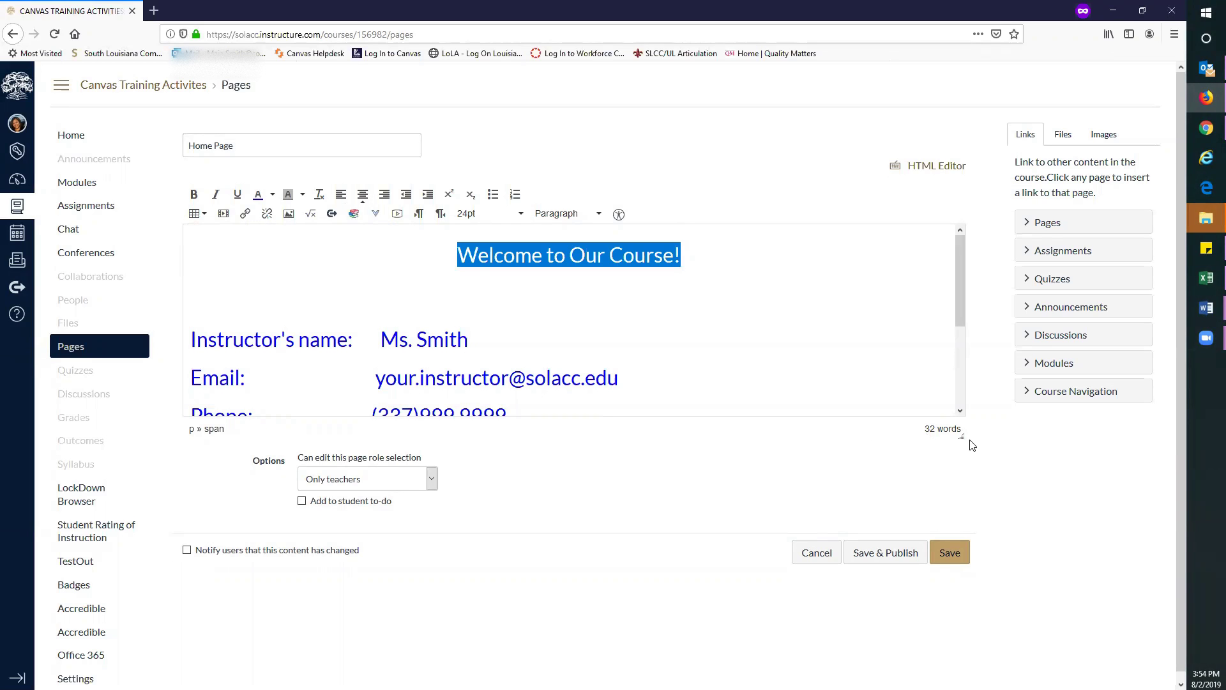
left_click_drag(962, 435, 965, 600)
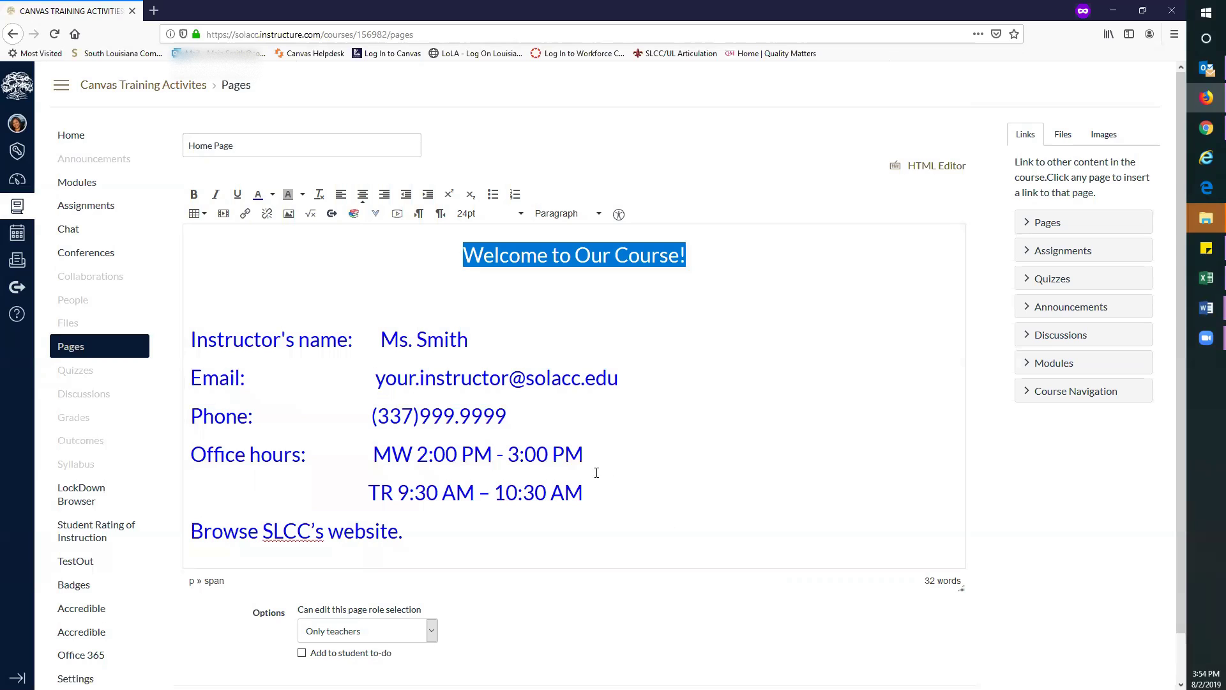
scroll(553, 454, "down", 2)
left_click_drag(263, 482, 386, 478)
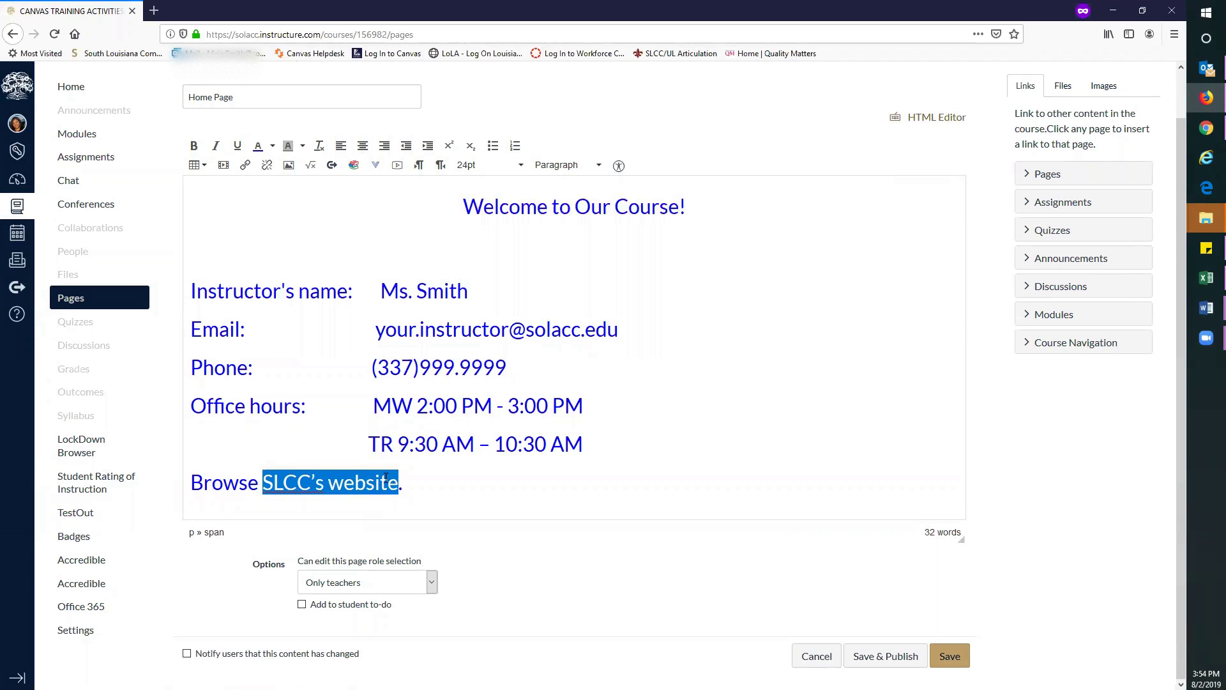
left_click(245, 165)
type("www.sola")
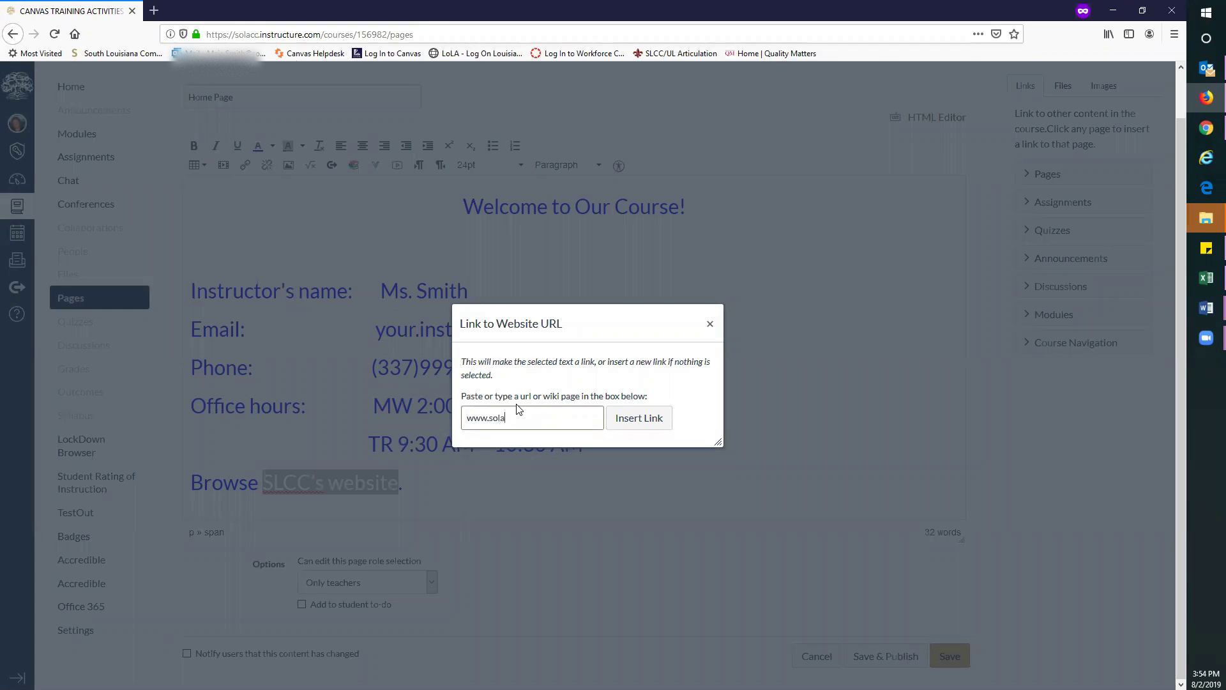
type("cc.edu")
left_click(636, 423)
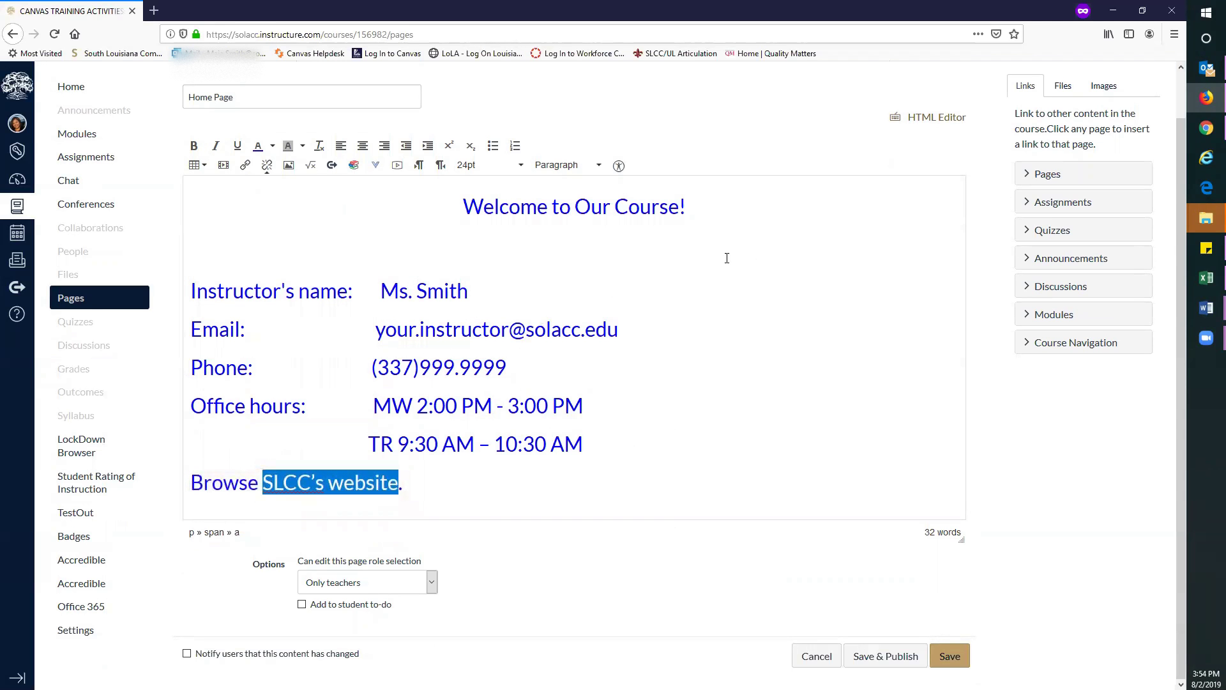
Choose "SLCC Blue with White Outline SQUARE.jpg" from My files as the image for the blank line below the heading.
left_click(611, 243)
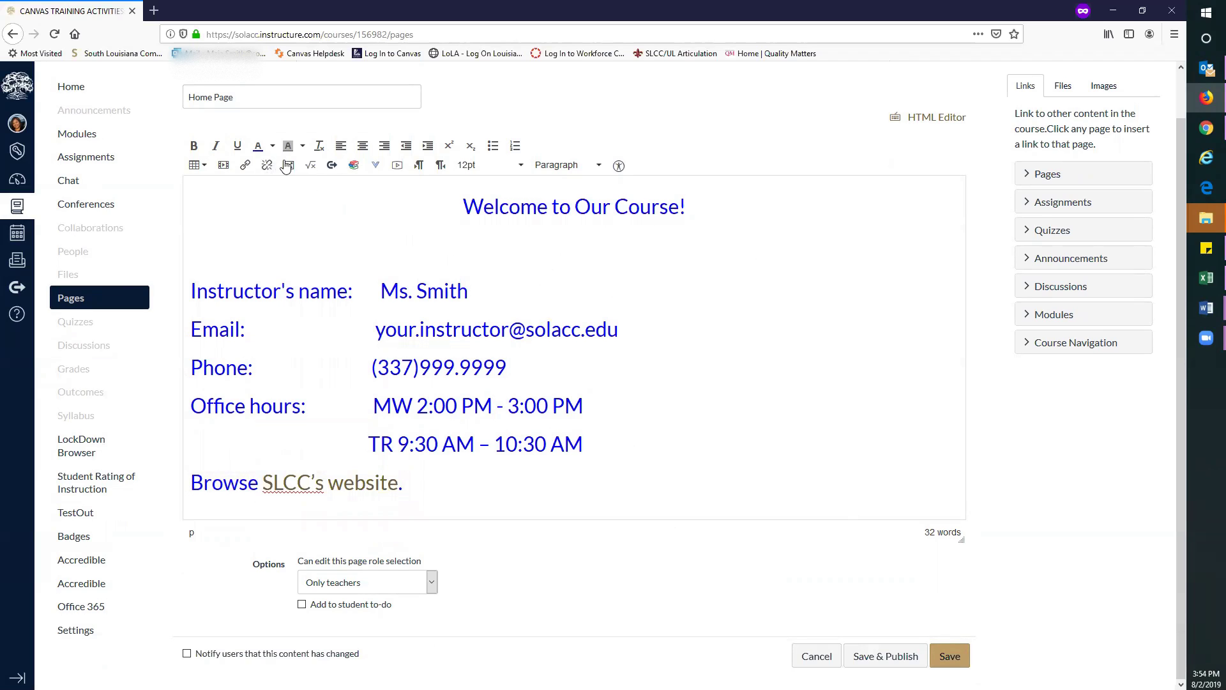
left_click(288, 165)
left_click(460, 258)
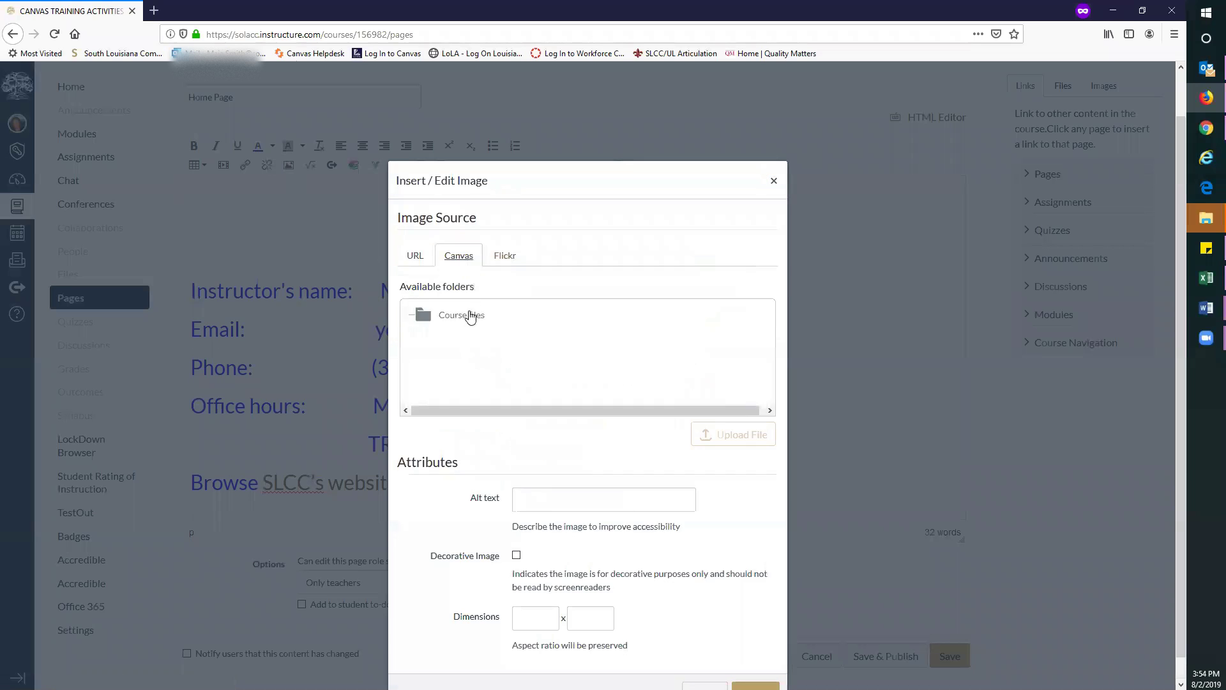
left_click(468, 342)
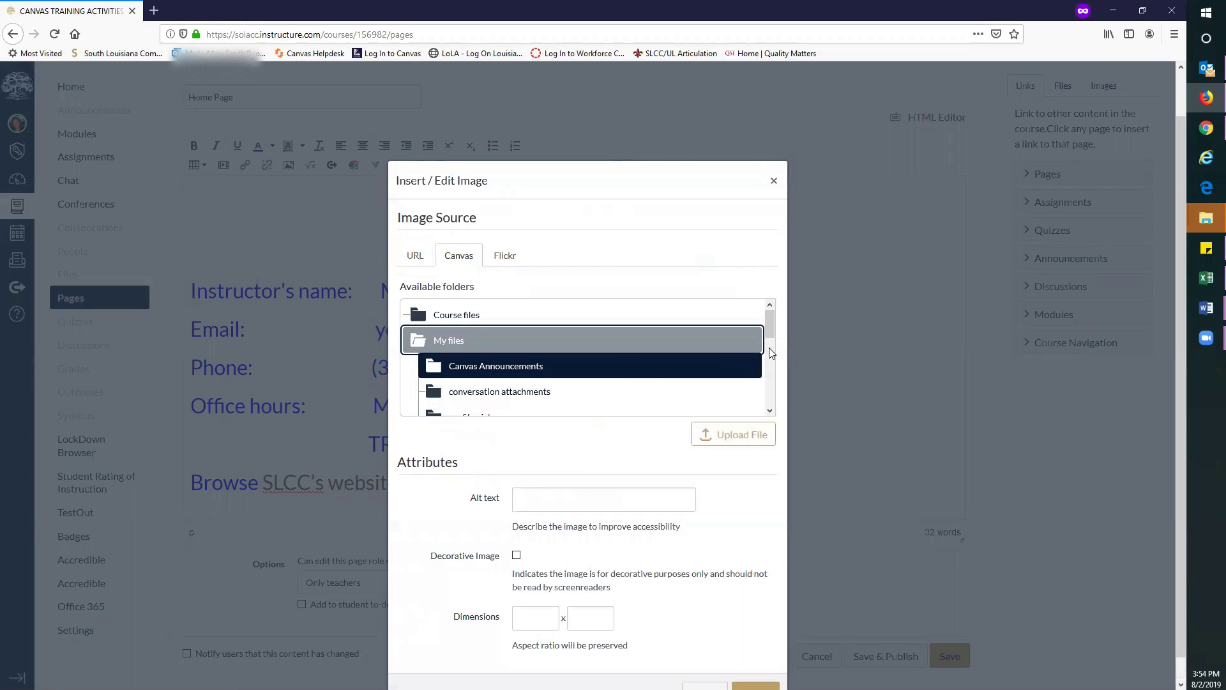
left_click_drag(770, 326, 769, 401)
left_click(562, 404)
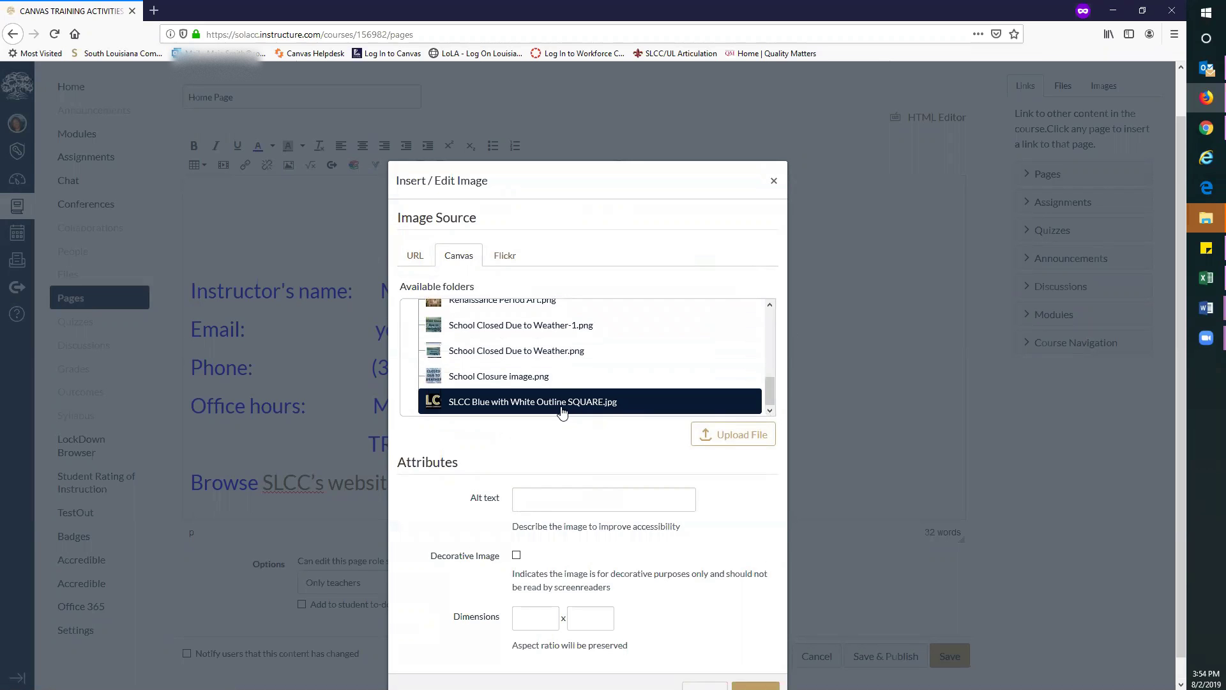
Set the image's alt text to "SLCC logo" and insert it into the page.
left_click(546, 501)
left_click_drag(542, 500, 702, 504)
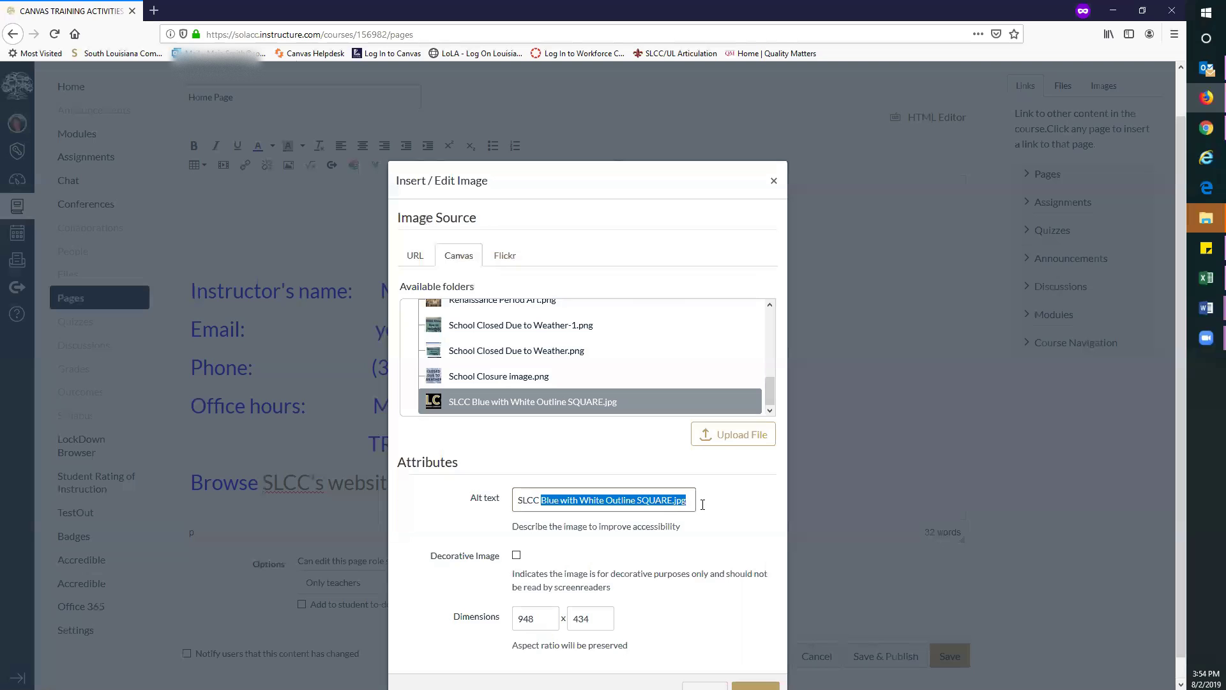
type("log")
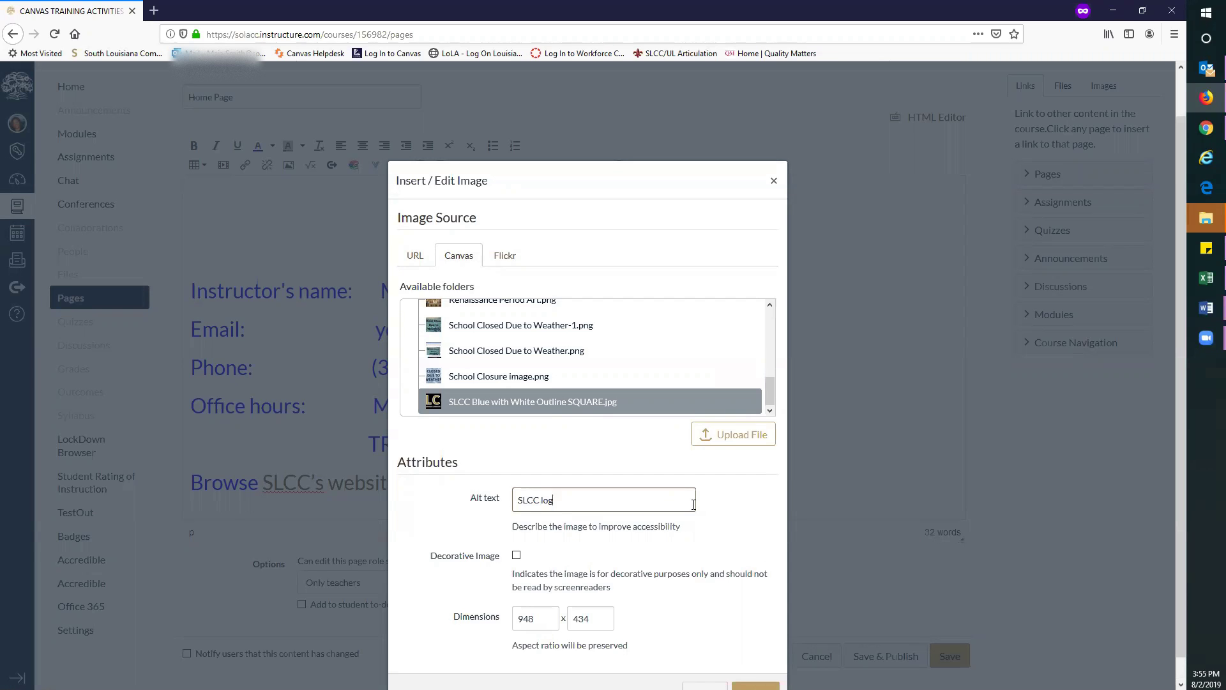
scroll(636, 501, "down", 1)
type("o")
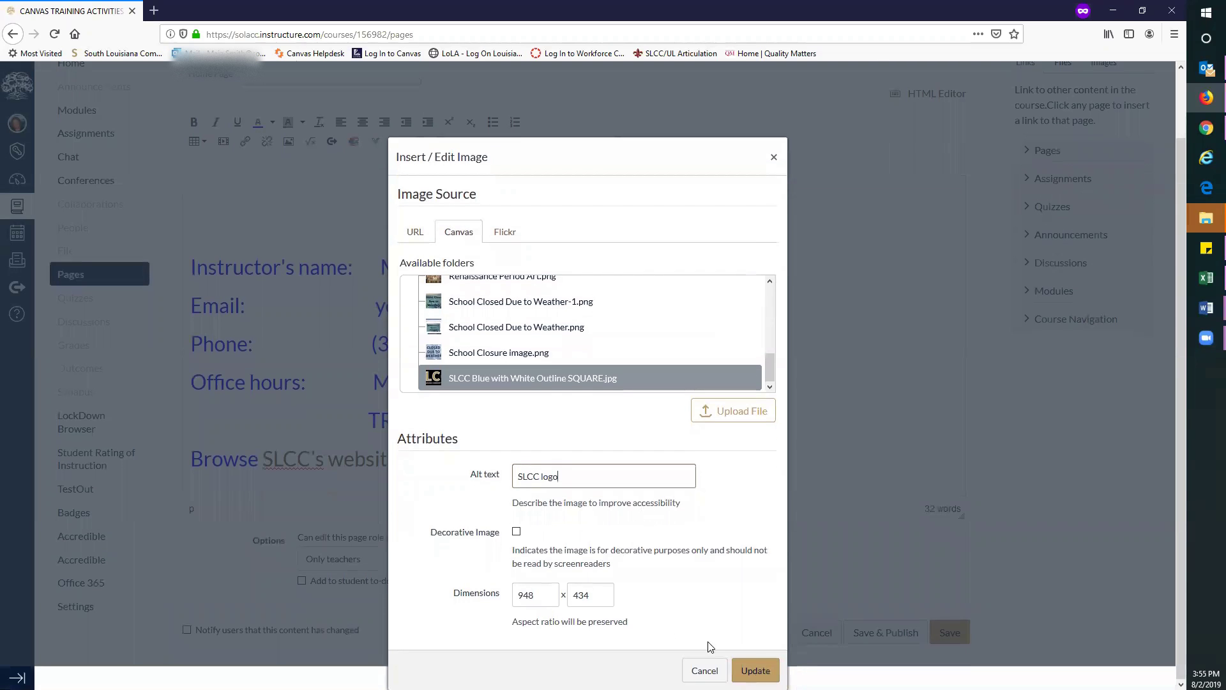
left_click(755, 670)
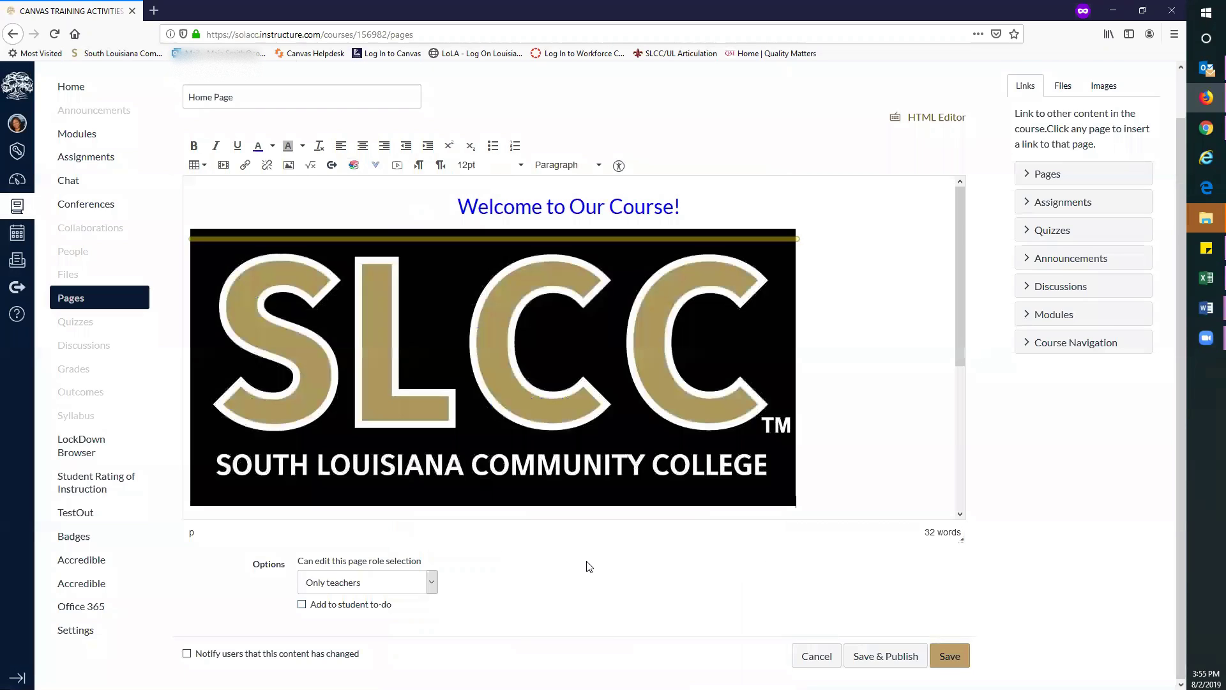
Shrink the SLCC logo to about half the width of the editing area and center it below the heading.
left_click(665, 343)
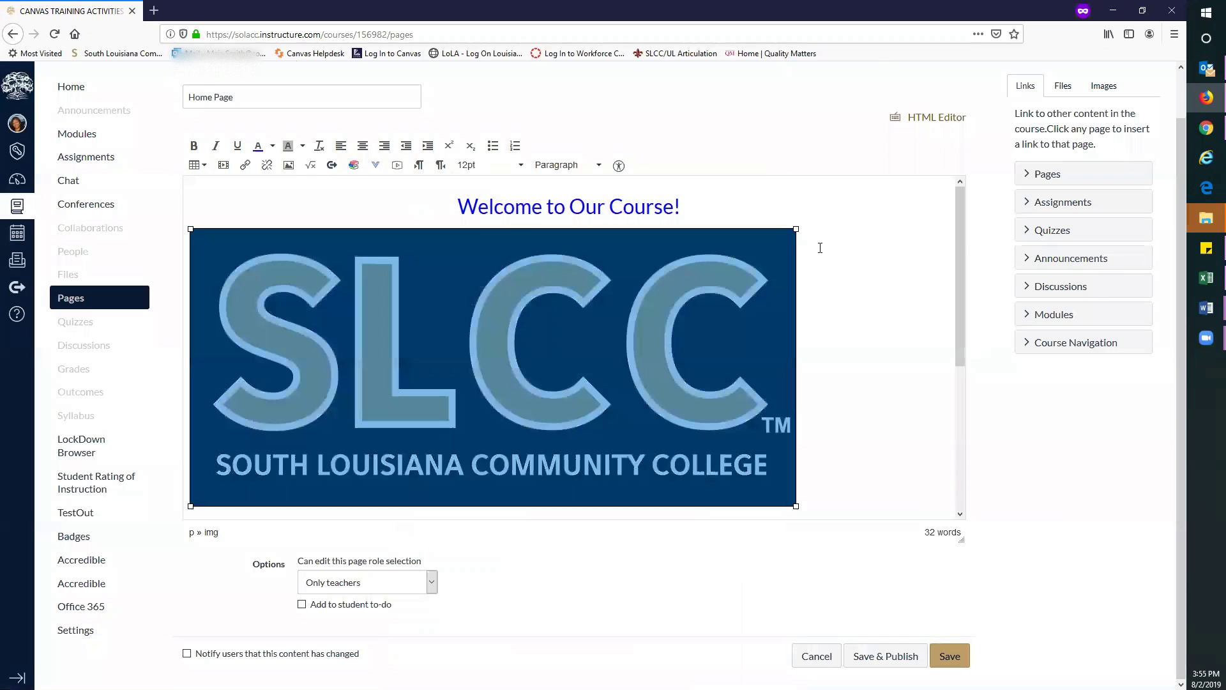
left_click_drag(795, 229, 634, 305)
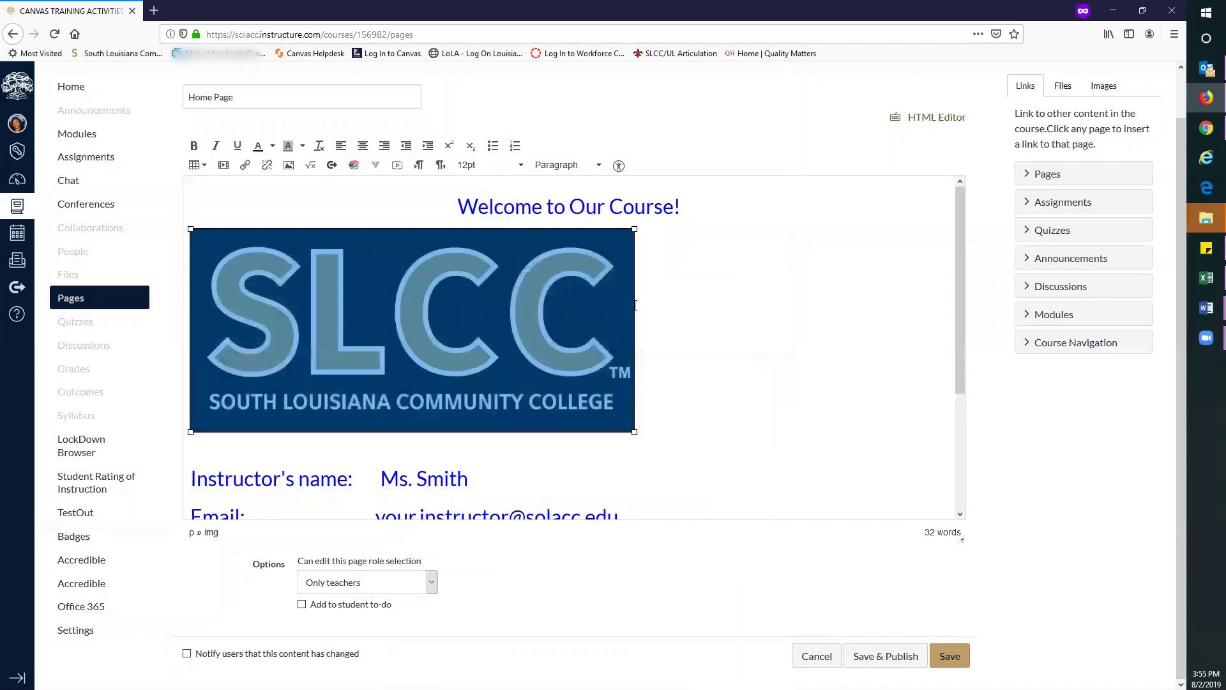
left_click_drag(635, 229, 579, 258)
left_click(359, 157)
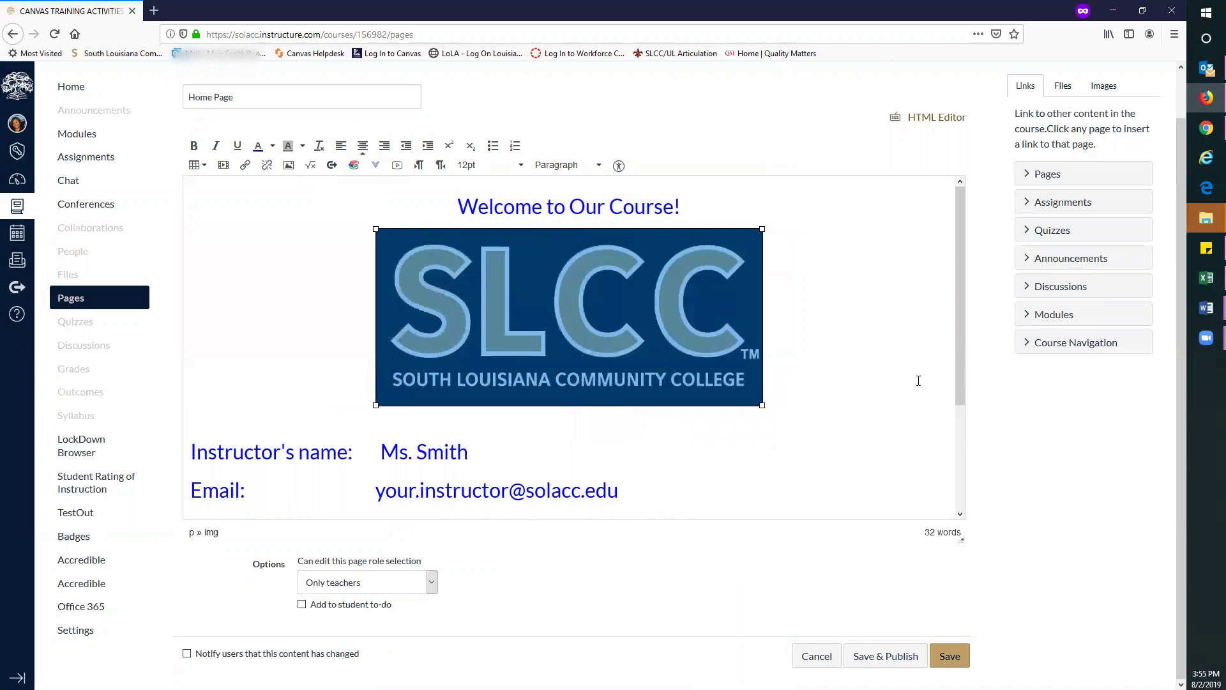
Save the edited Home Page and publish it so it is available in the course.
left_click(884, 412)
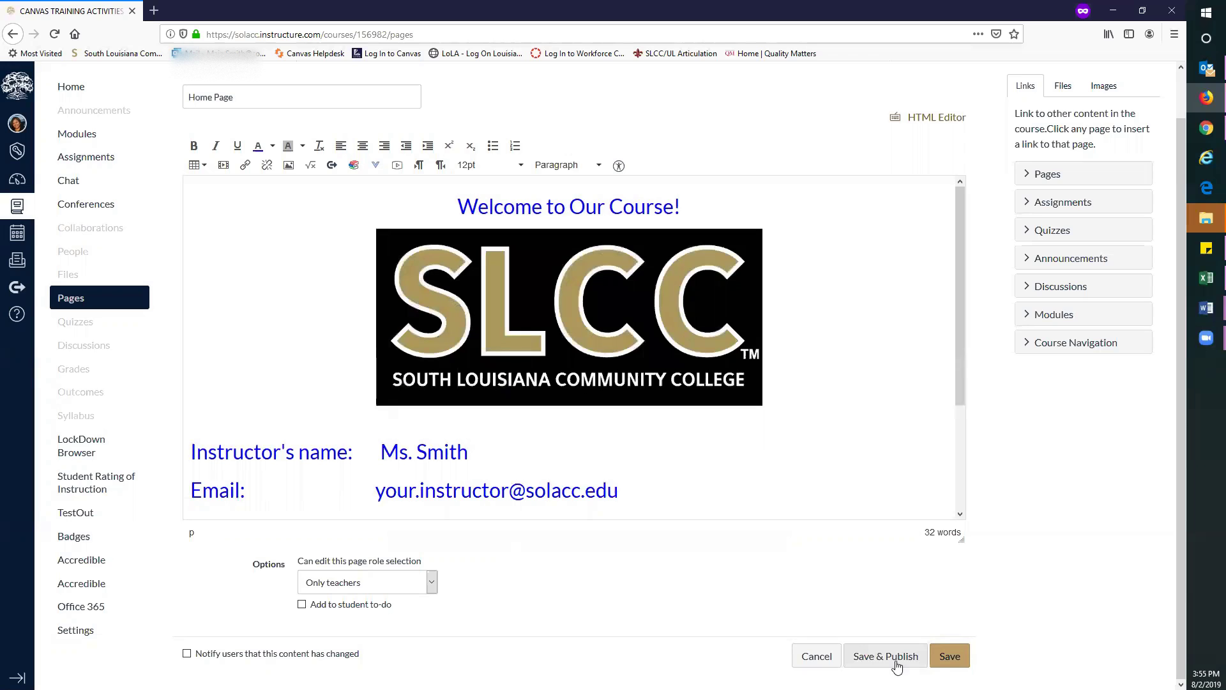
left_click(942, 664)
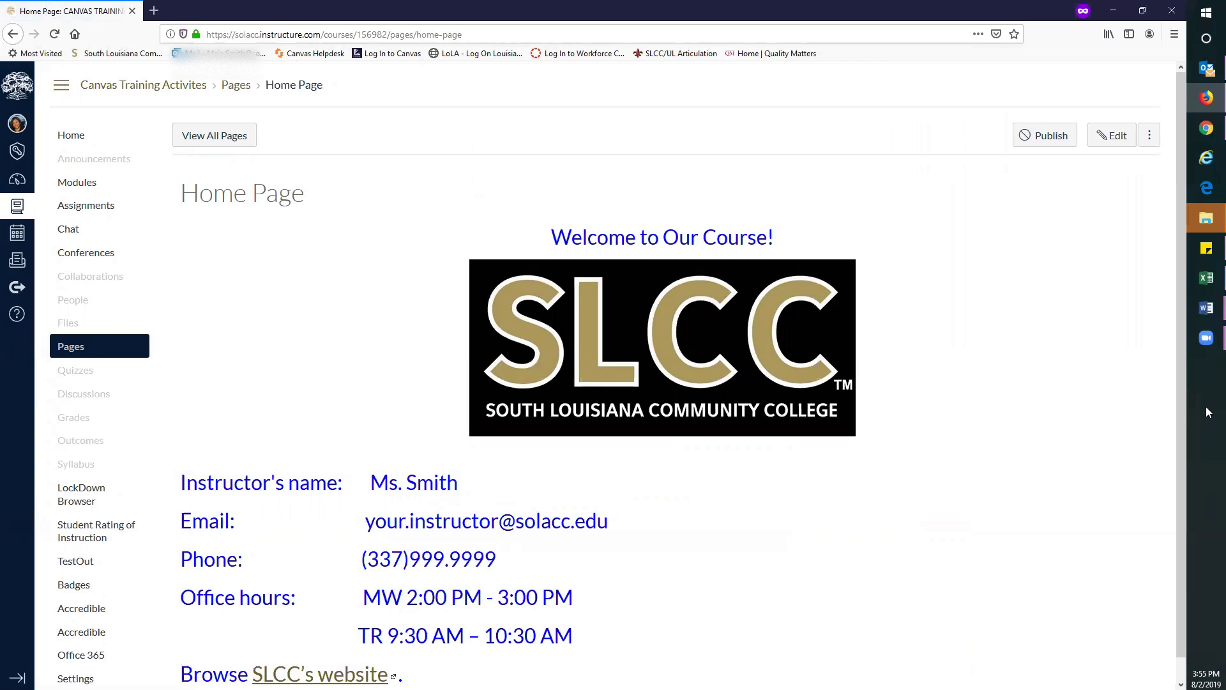
left_click(1149, 143)
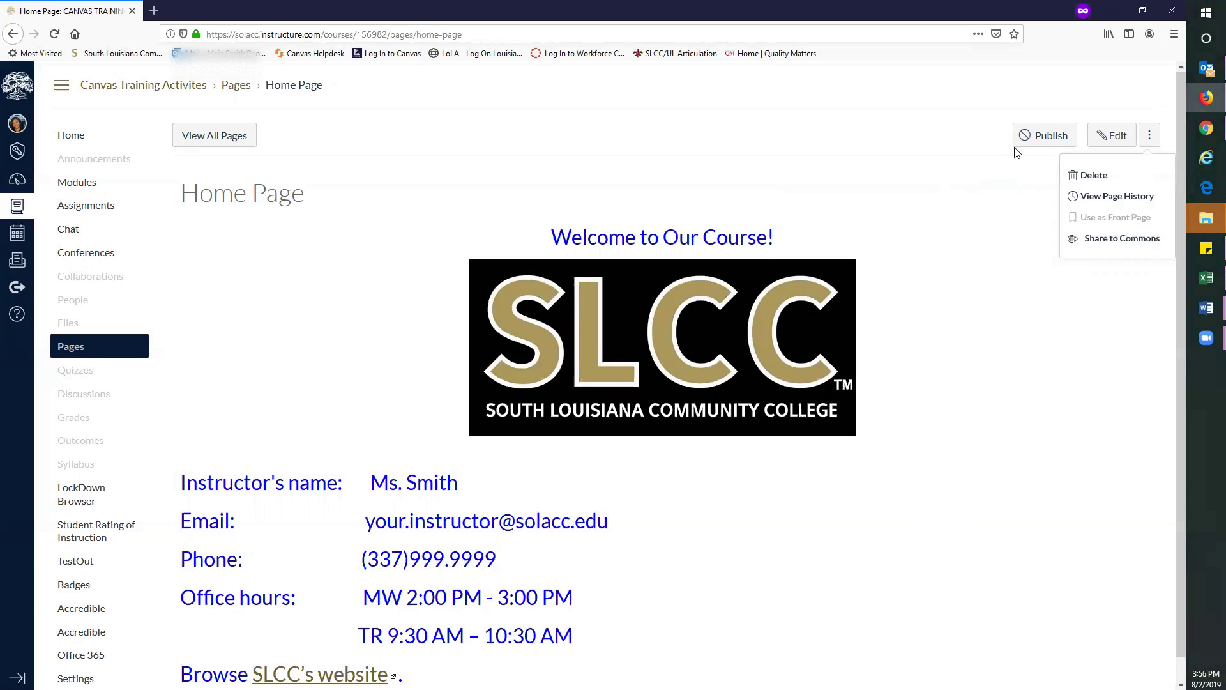
left_click(1033, 140)
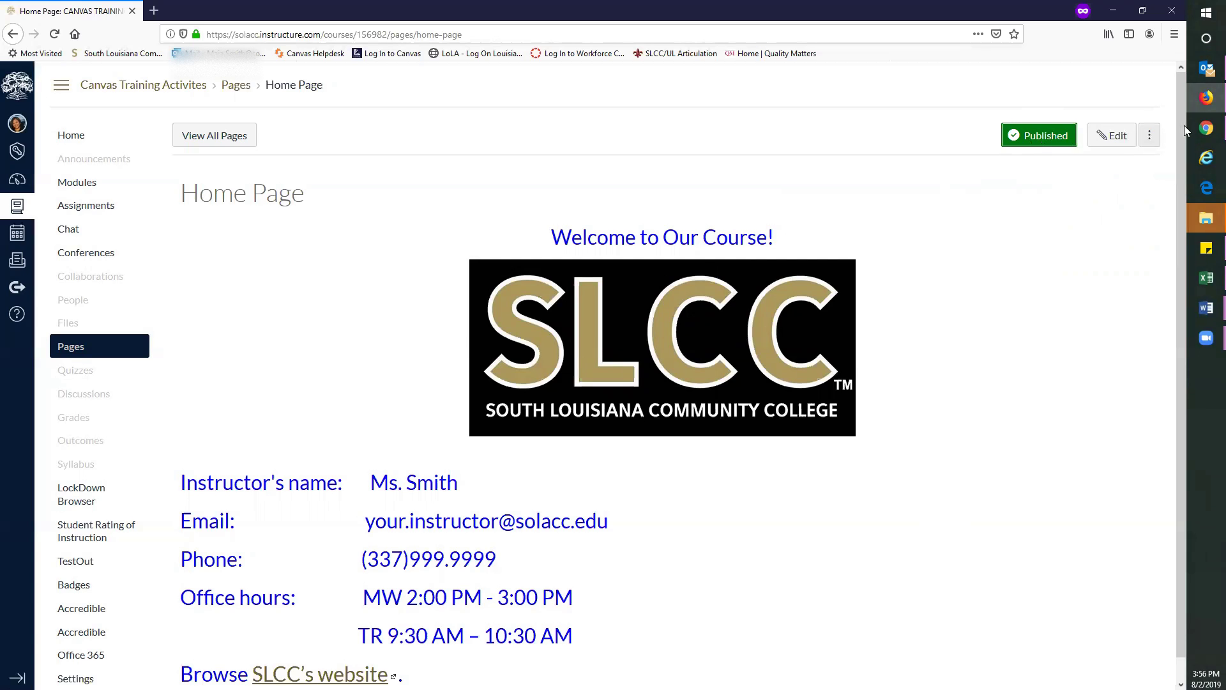
Use the Home Page as the front page and set the course home page to display Pages Front Page.
left_click(1149, 136)
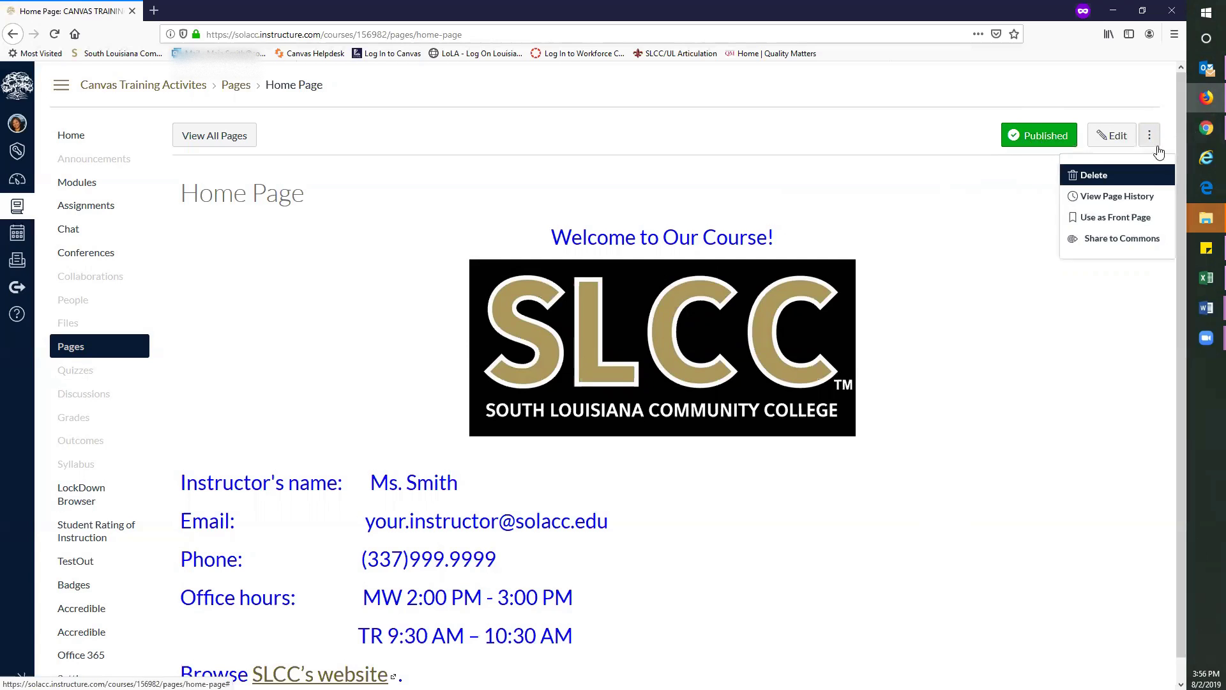
left_click(1122, 218)
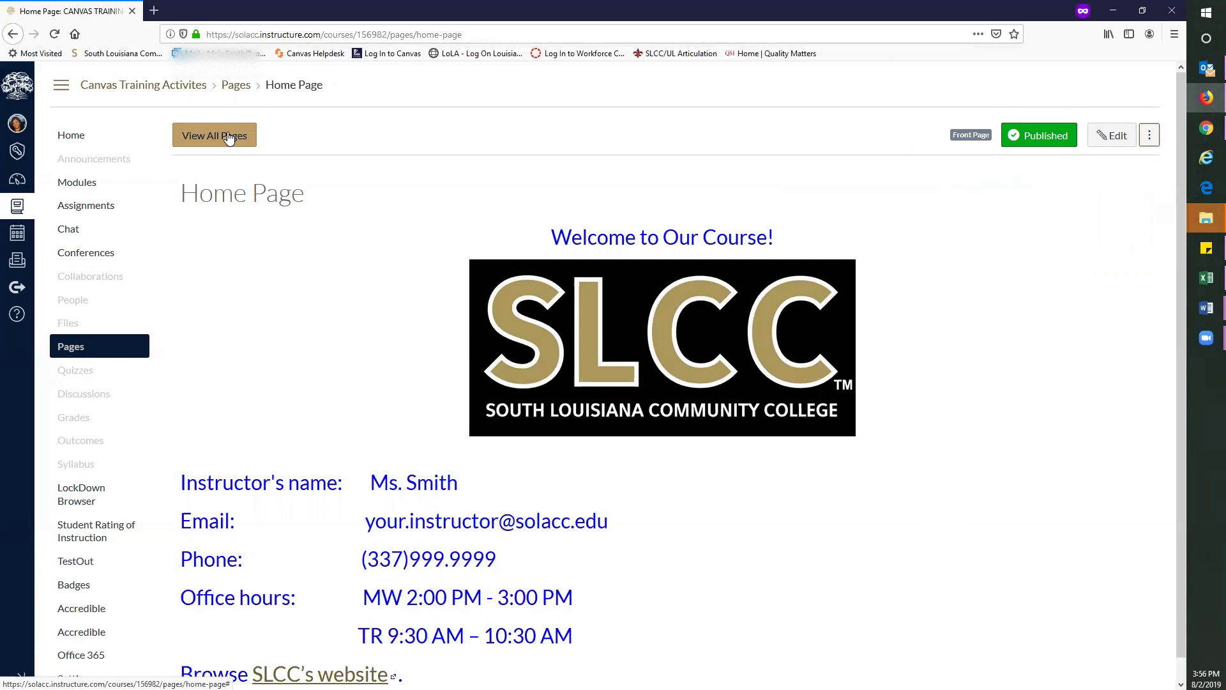
left_click(78, 139)
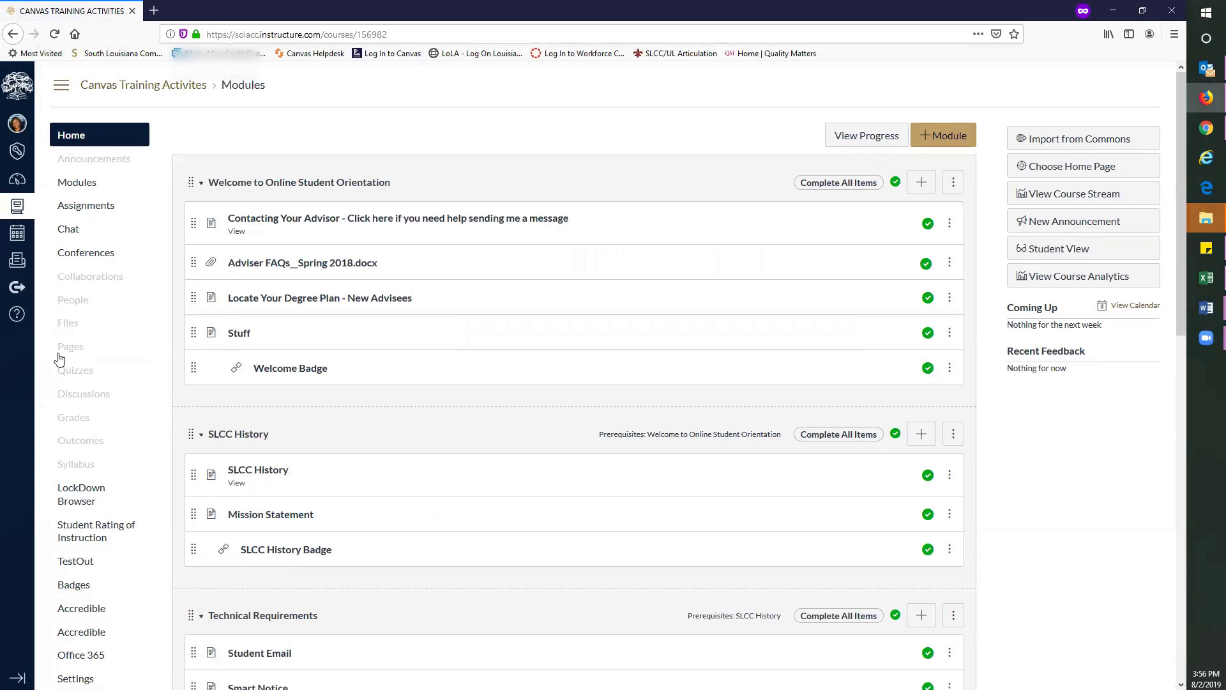
left_click(1051, 167)
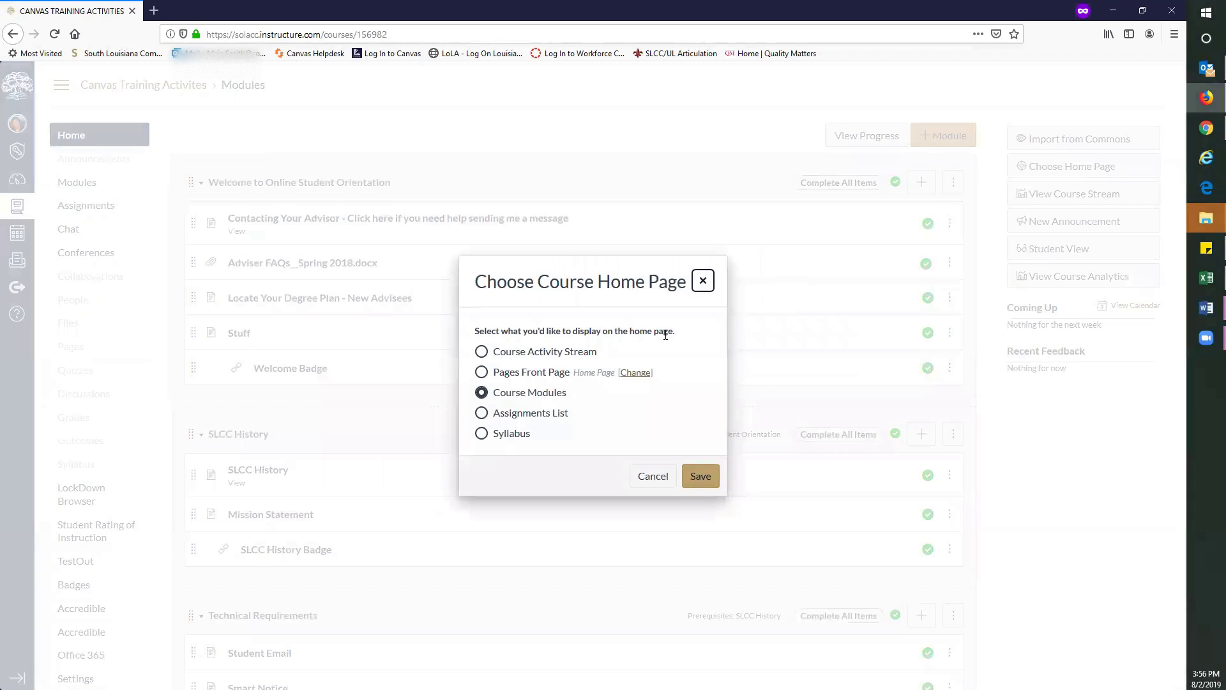
left_click(481, 375)
left_click(699, 476)
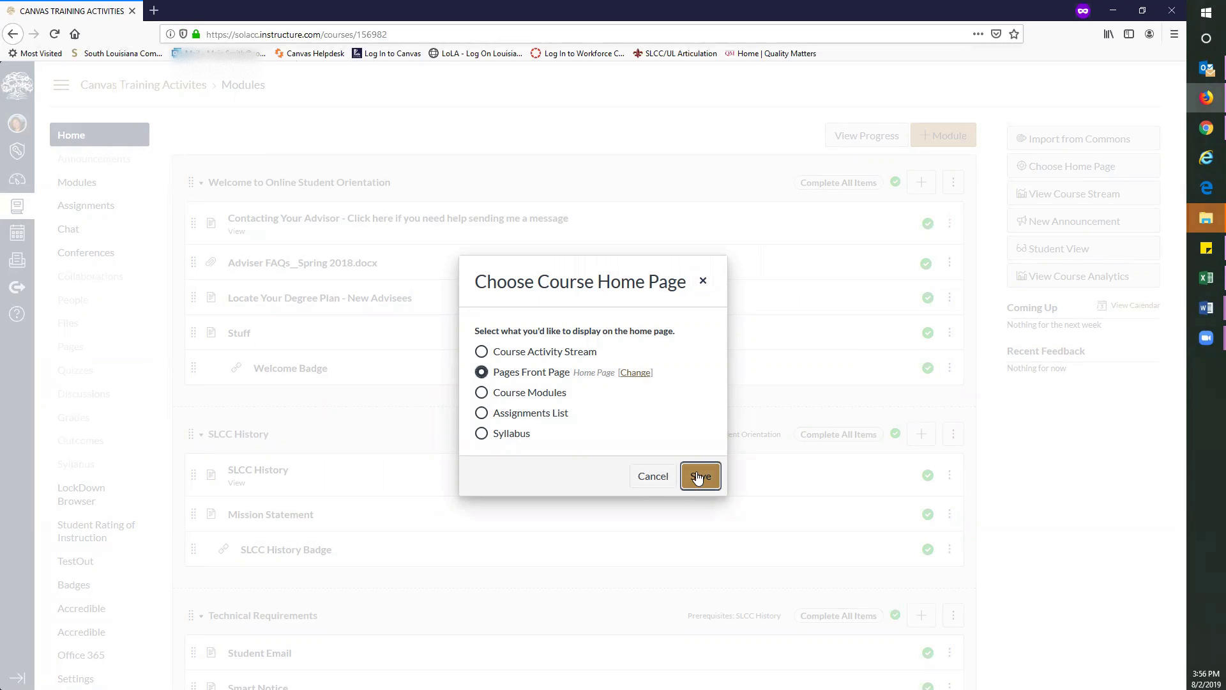